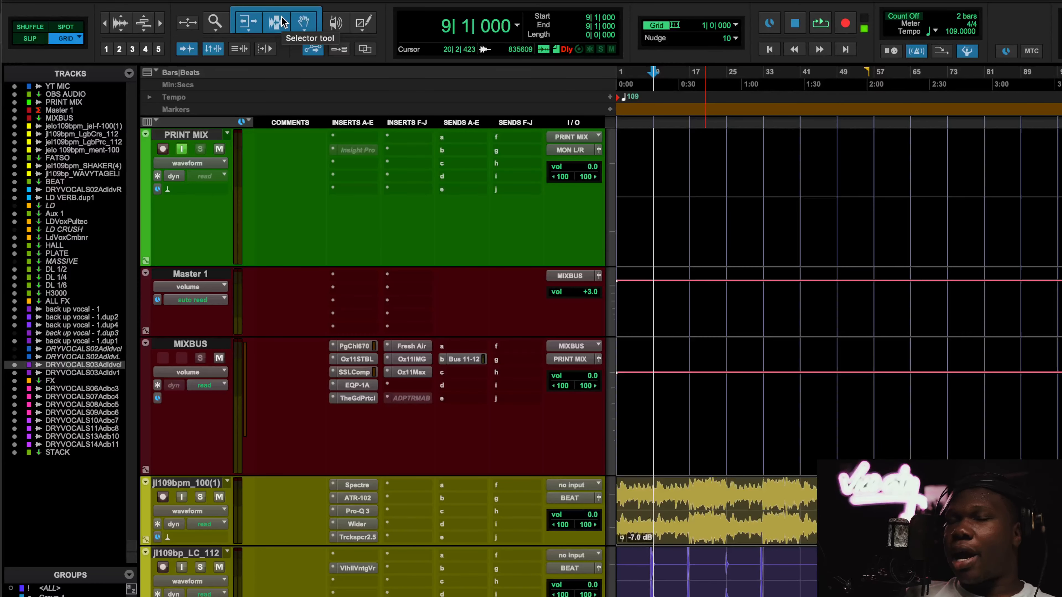
Review the Mid Air and High Air settings of the Fresh Air plug-in on the MIXBUS track
click(410, 345)
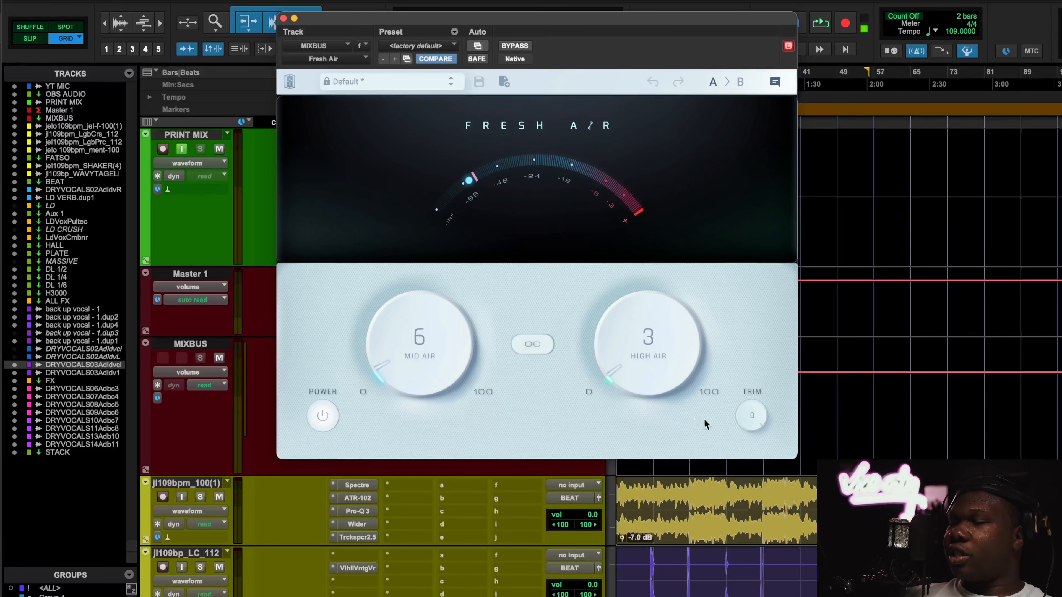
scroll(919, 239, down, 8)
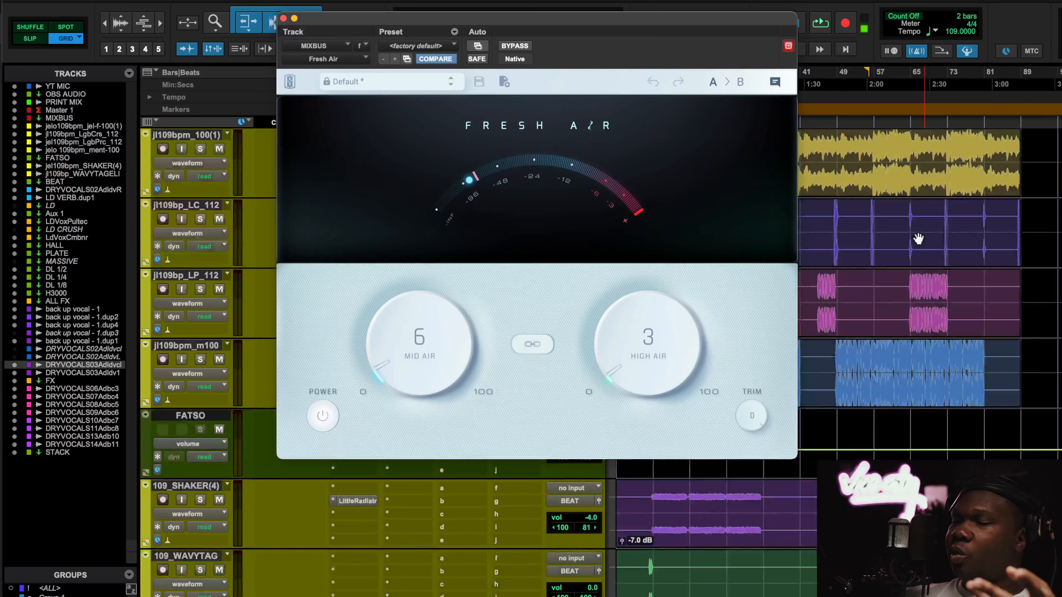
scroll(918, 239, up, 5)
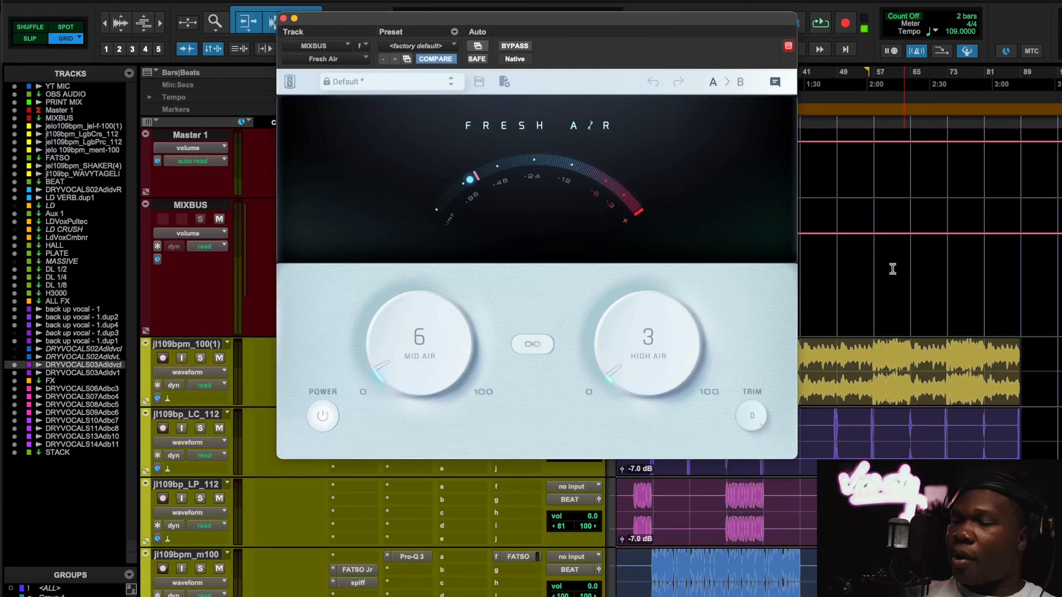
click(283, 18)
Inspect the band width settings of the Ozone 11 Imager on MIXBUS, moving its window clear of the transport display
click(408, 218)
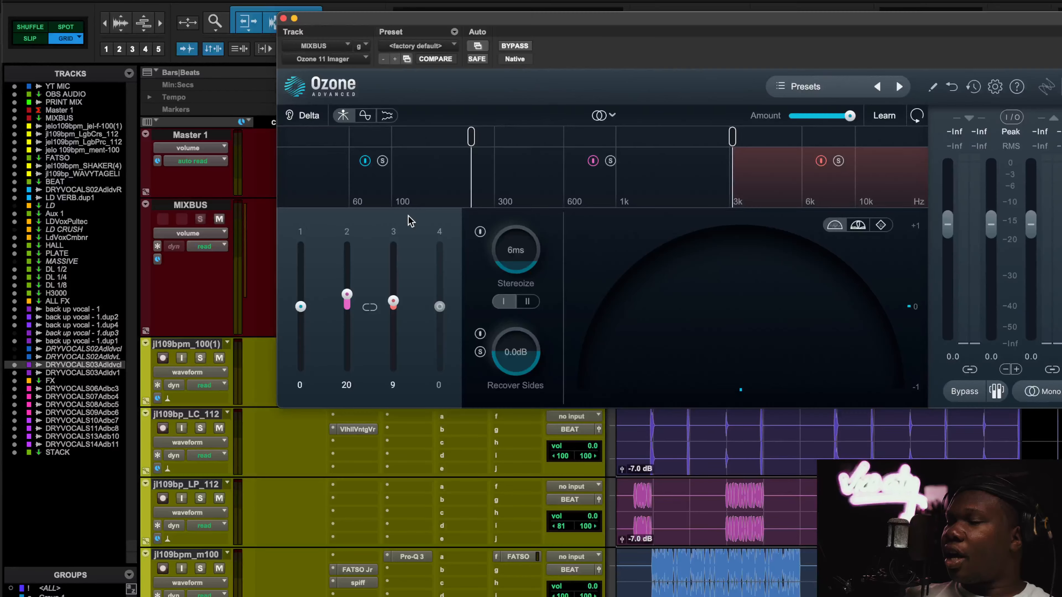
drag(514, 32, 431, 126)
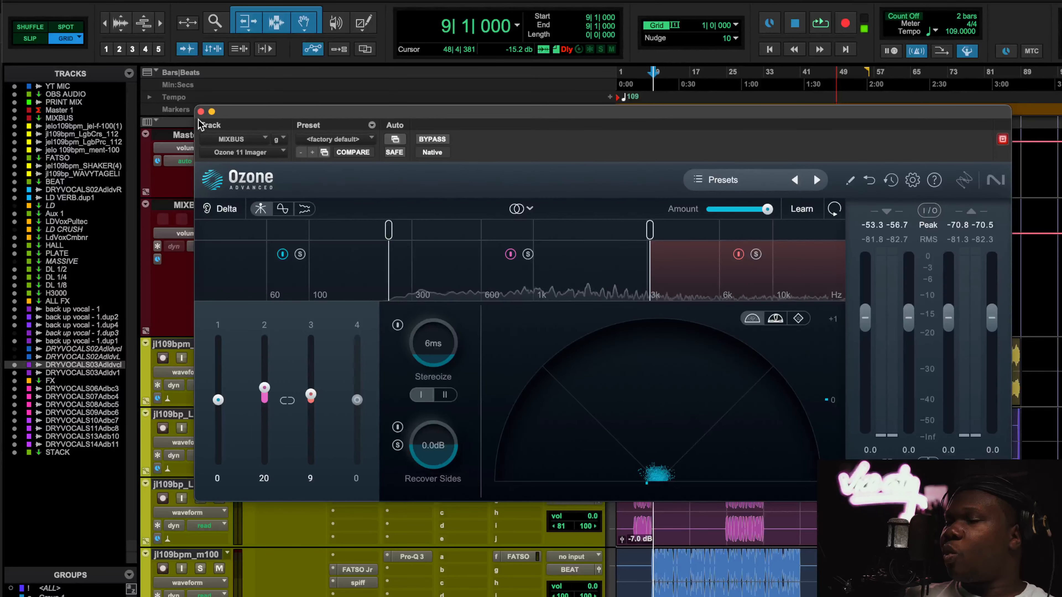
drag(200, 114, 200, 113)
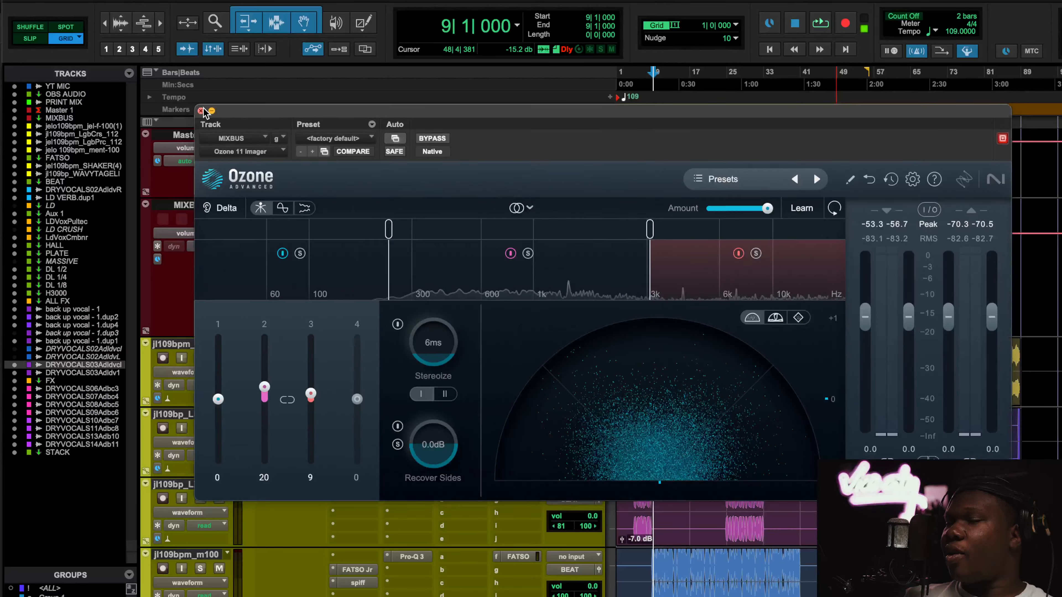
click(201, 111)
Examine the Fresh Air plug-in on MIXBUS again and close its window
click(414, 208)
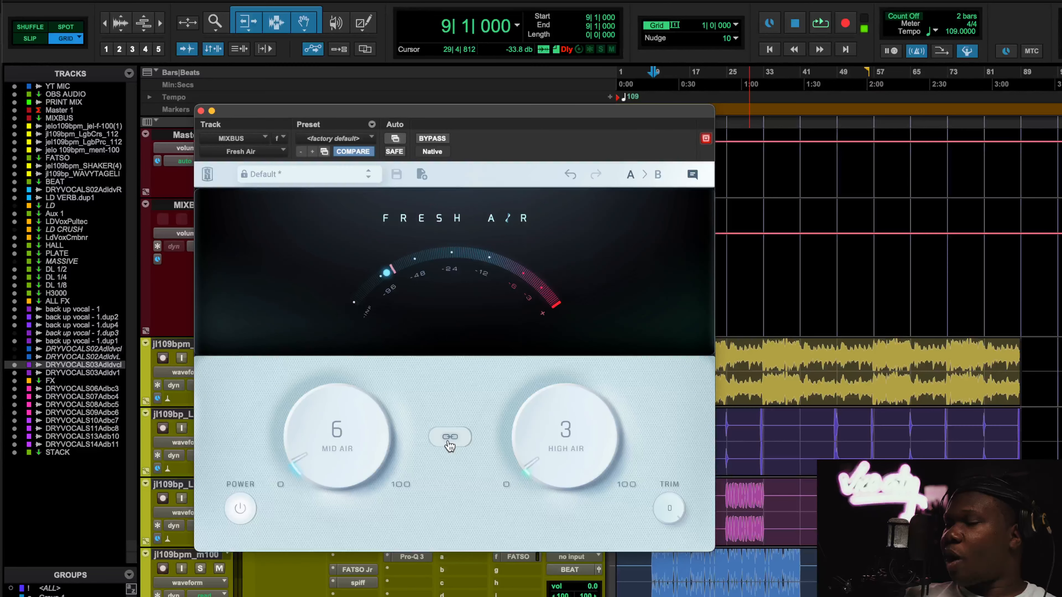
click(200, 111)
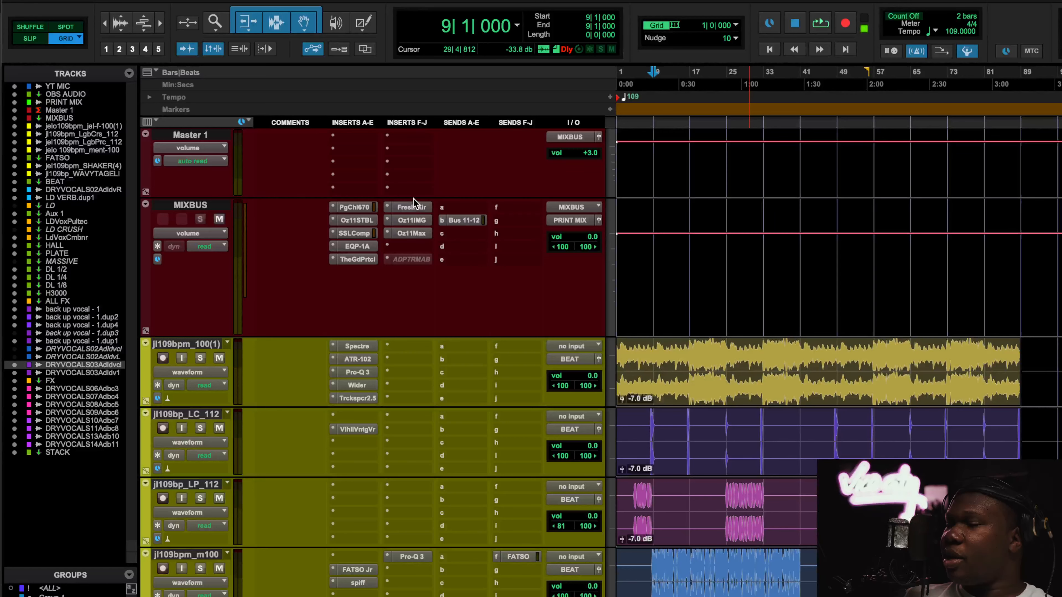
click(412, 208)
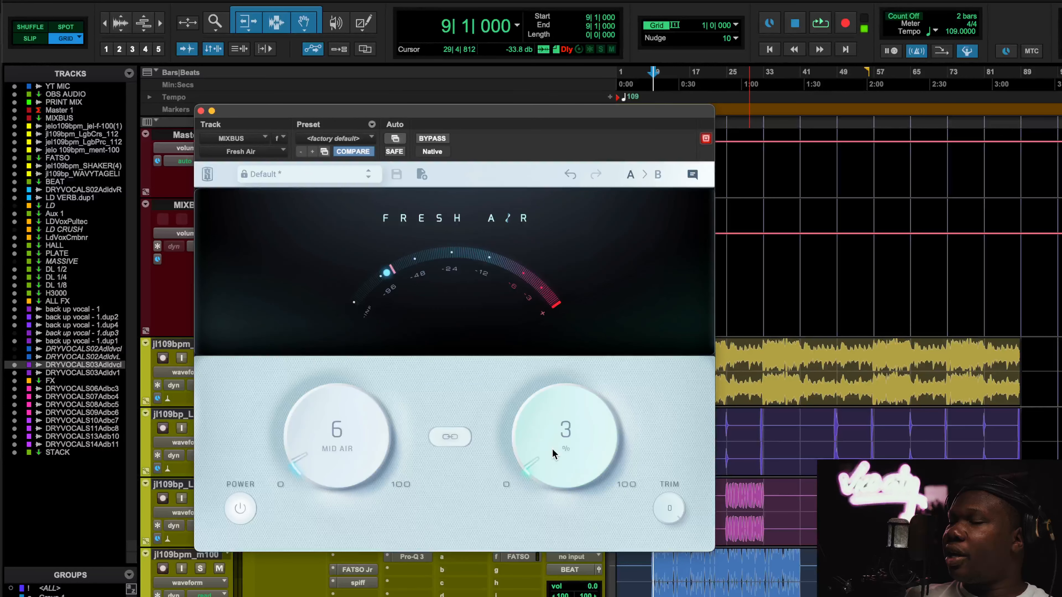
click(201, 111)
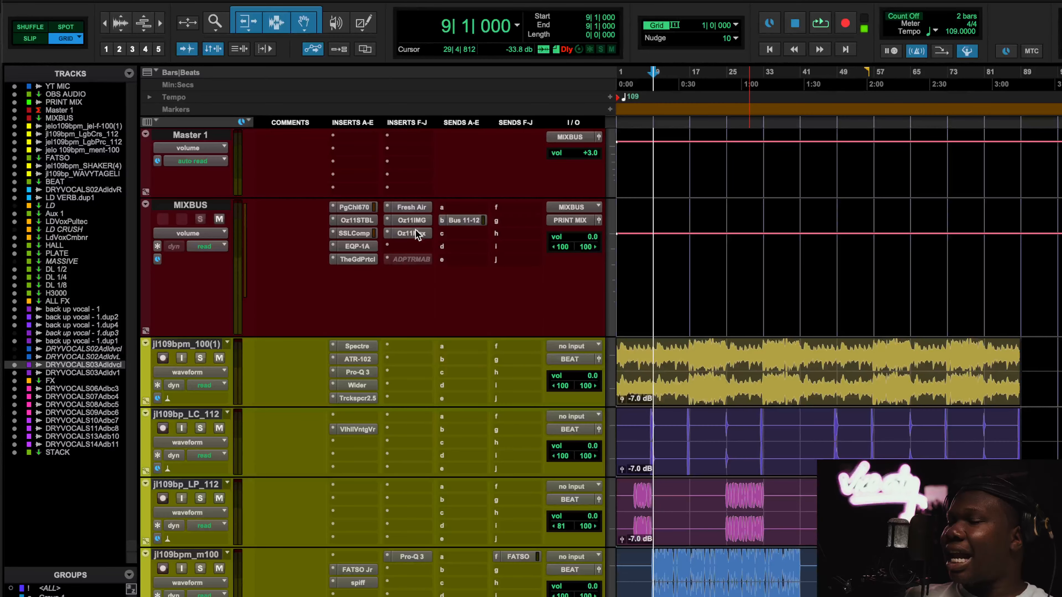
Play the mix from bar 9 and compare the MIXBUS Ozone 11 Imager with its band above 3 kHz switched off and on
click(412, 220)
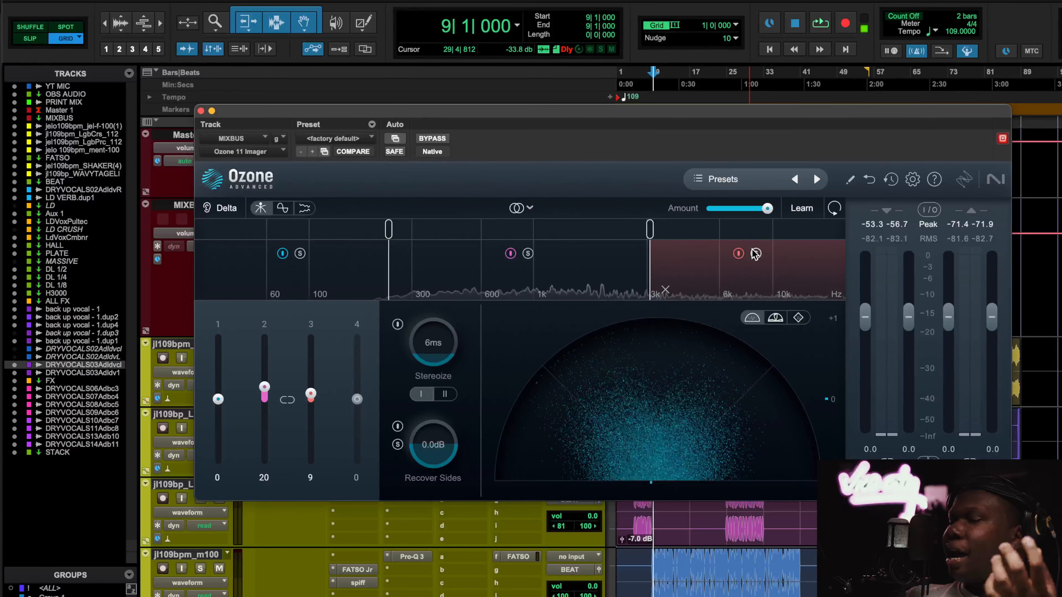
key(space)
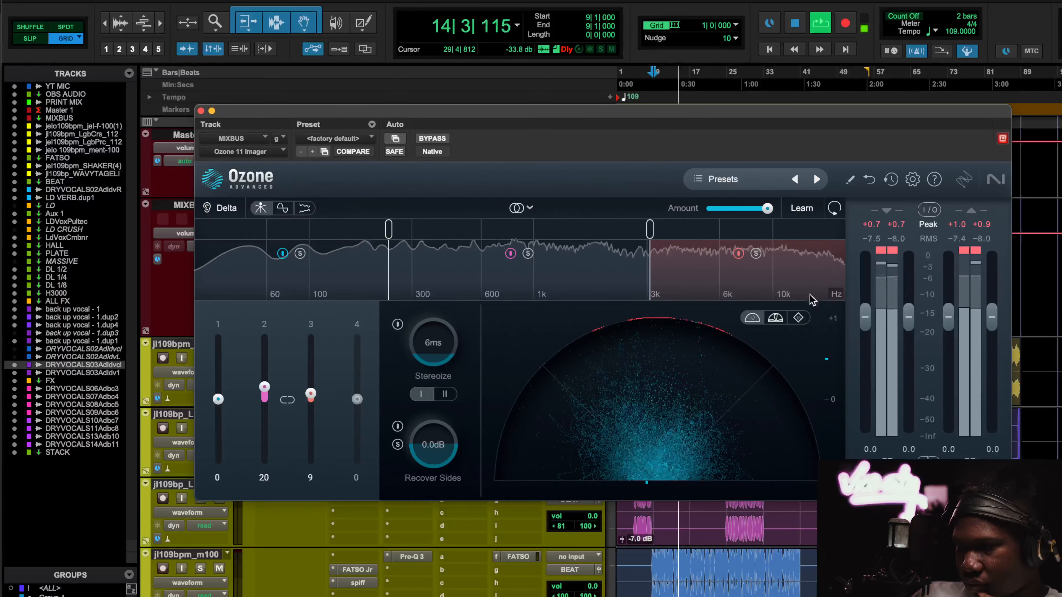
click(738, 253)
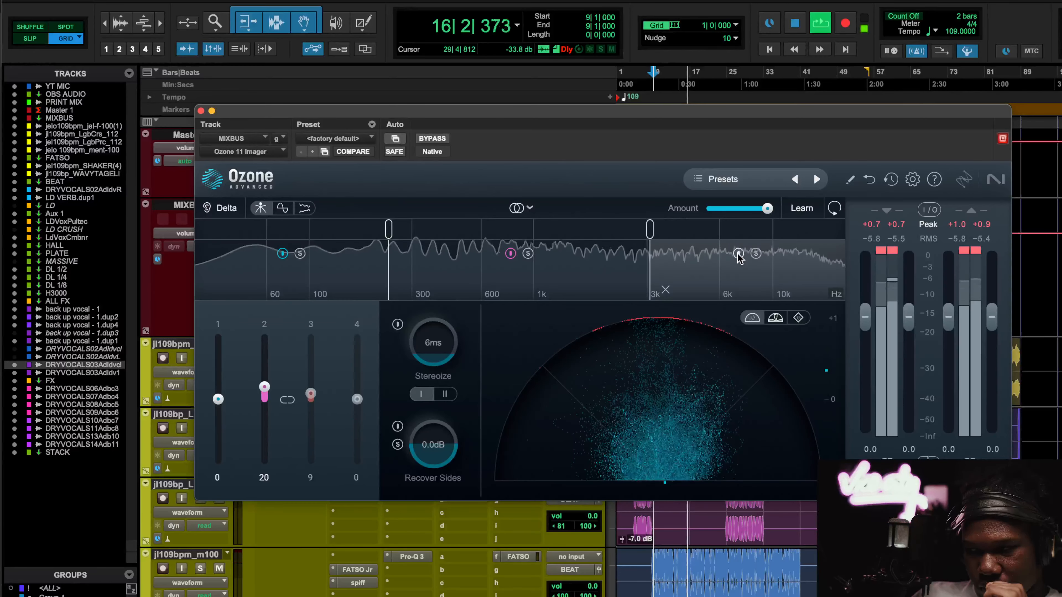
click(738, 253)
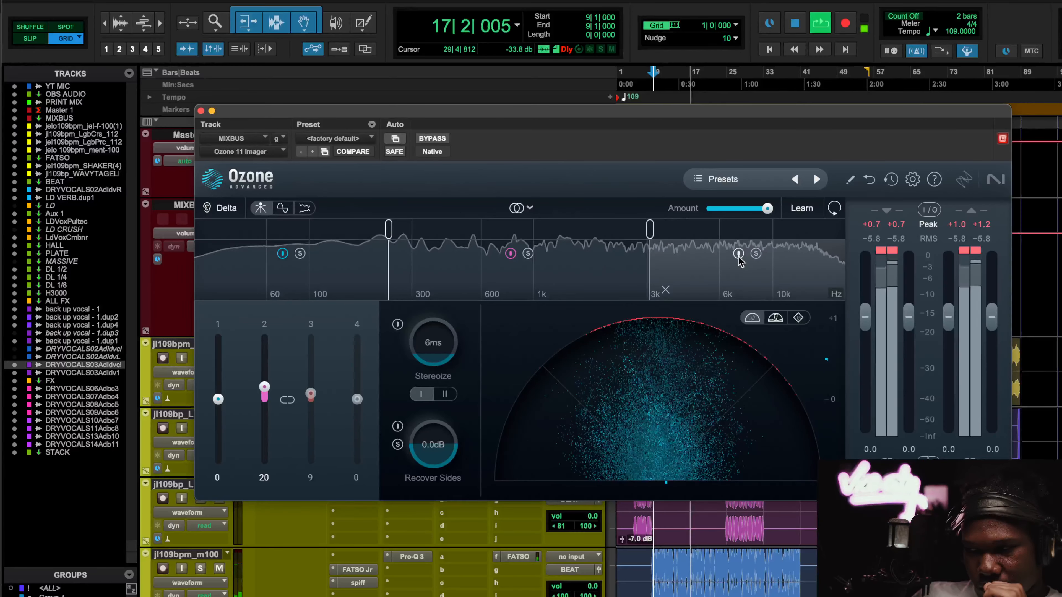
click(738, 254)
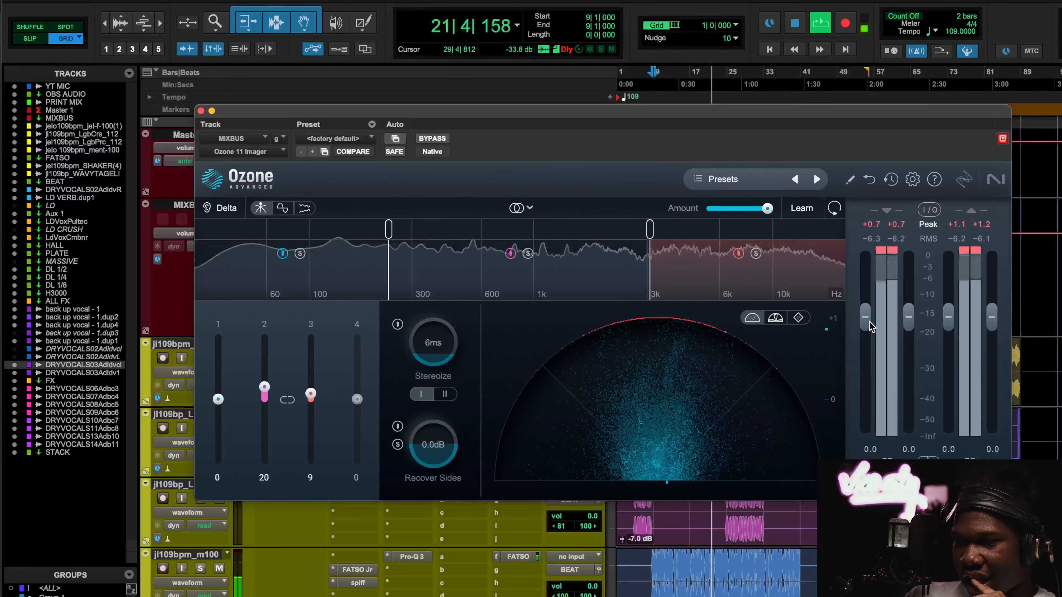
click(738, 253)
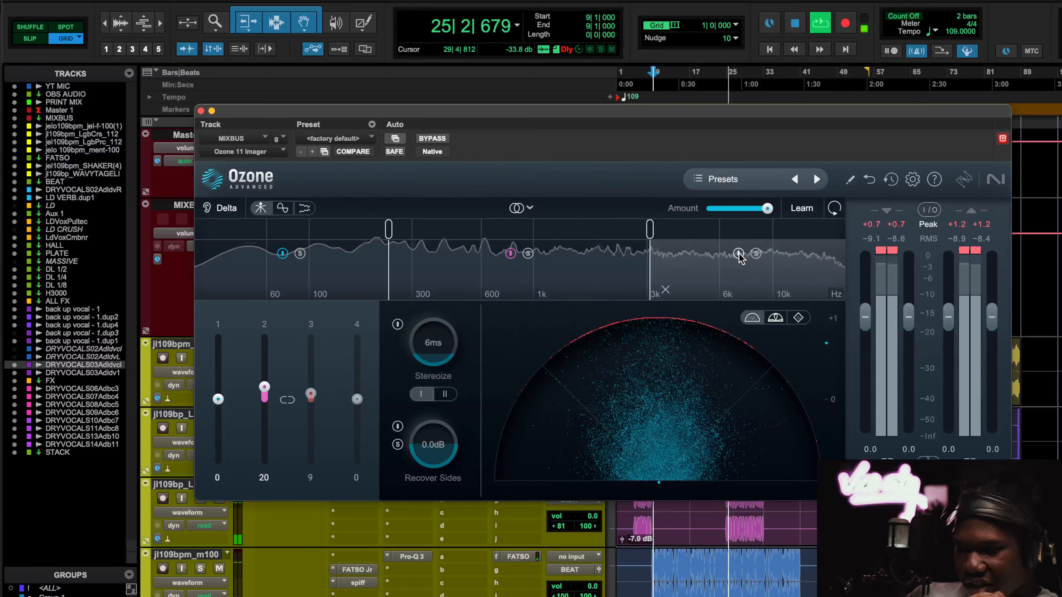
click(738, 253)
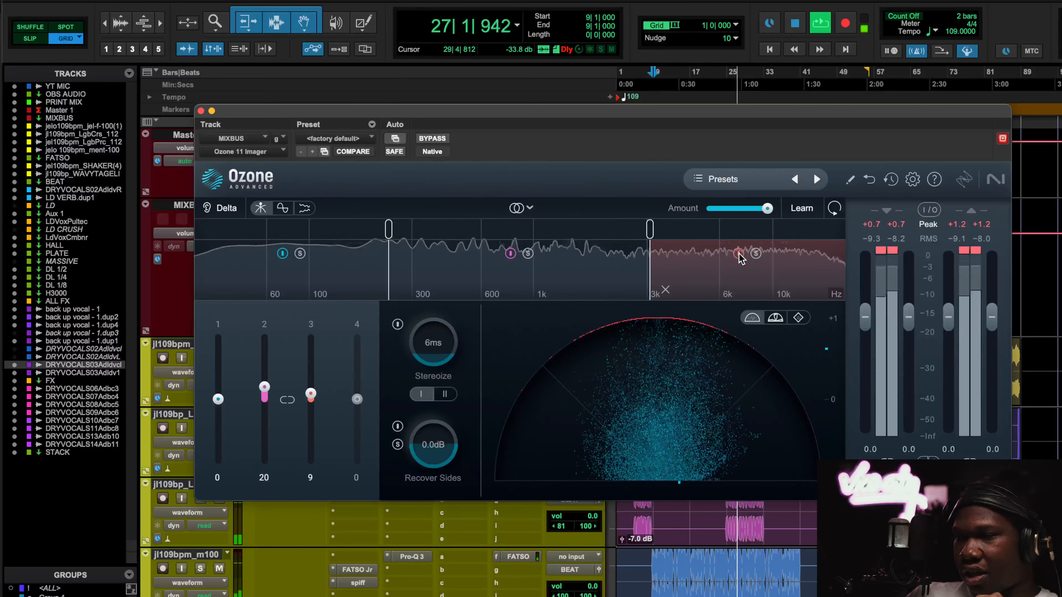
key(space)
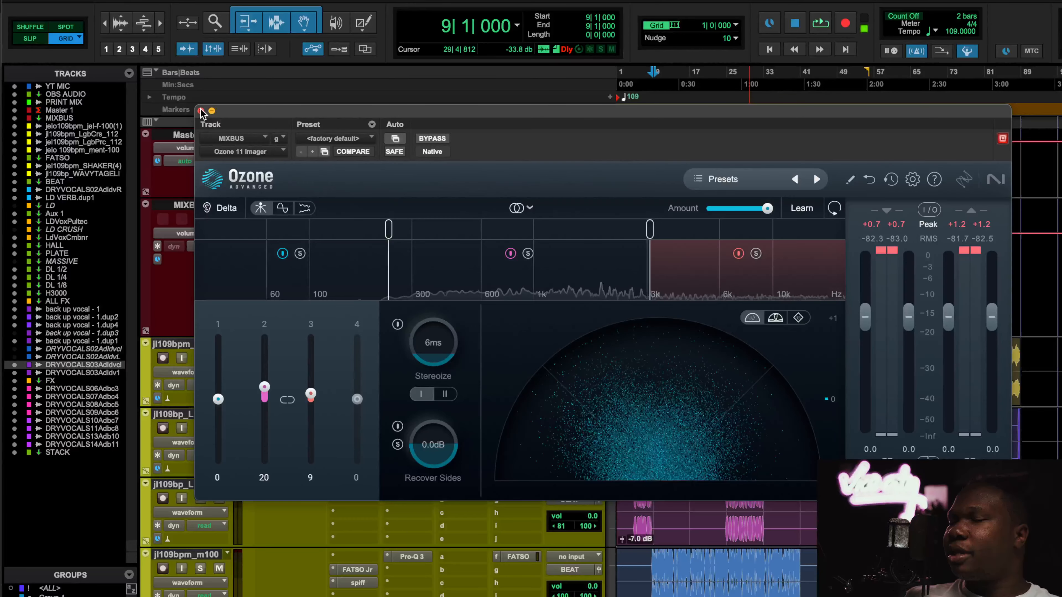
click(200, 111)
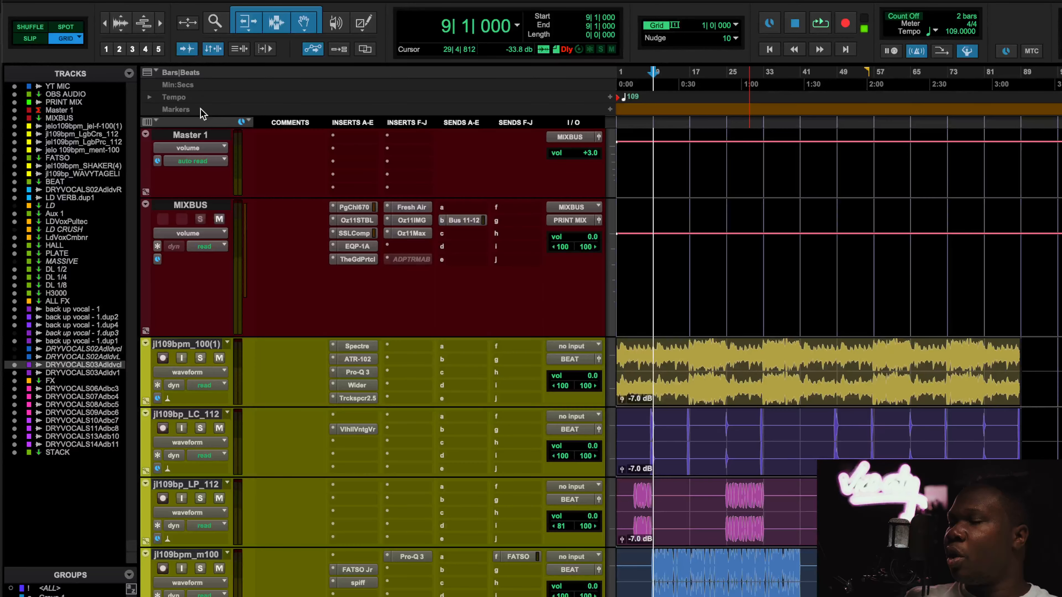
Review the settings of the Ozone 11 Imager and Fresh Air plug-ins on MIXBUS in turn
click(416, 224)
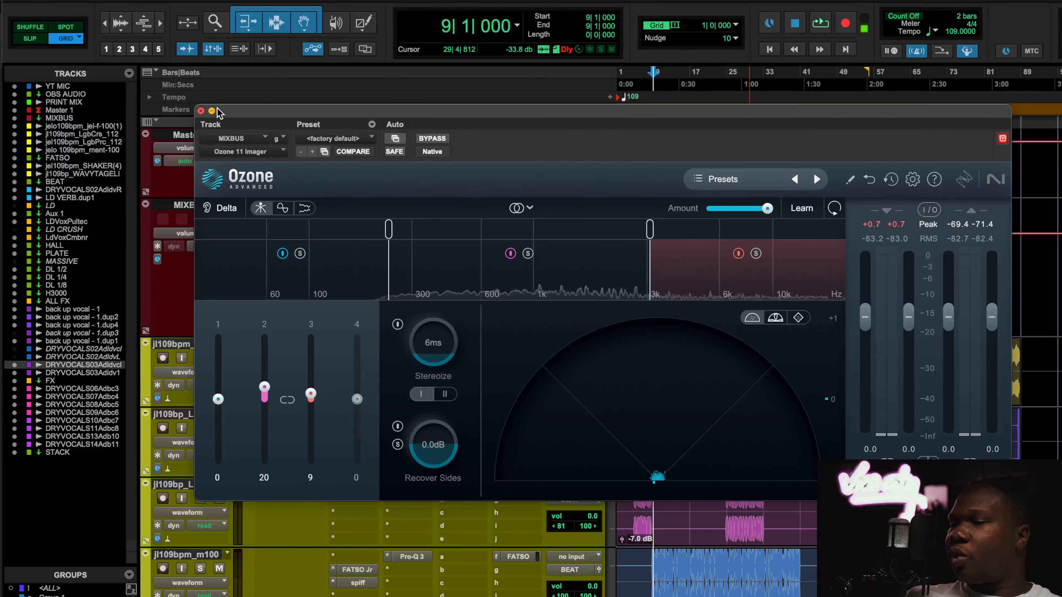
click(201, 111)
click(422, 210)
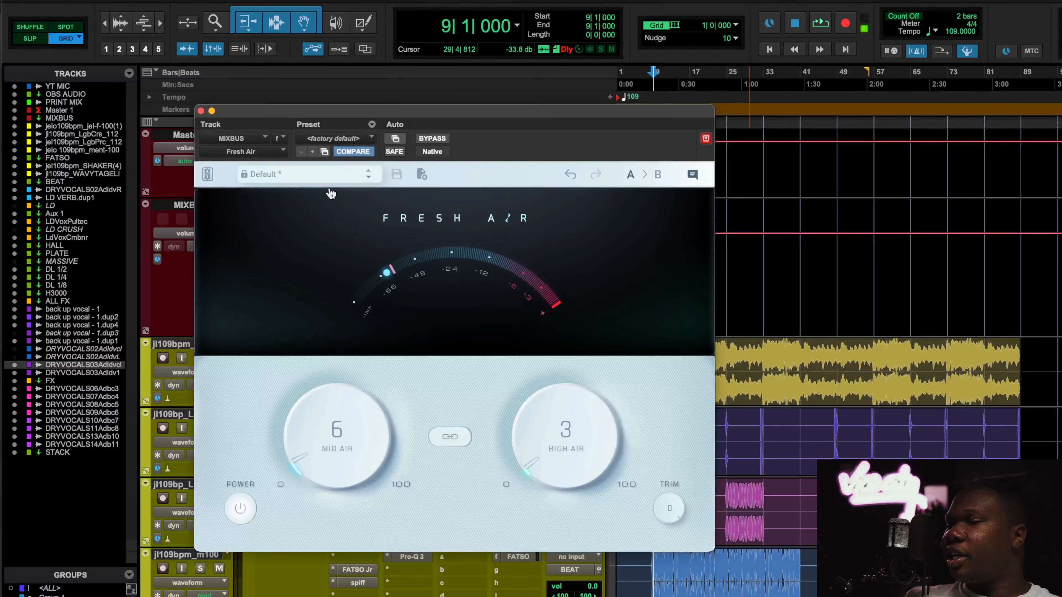
click(201, 111)
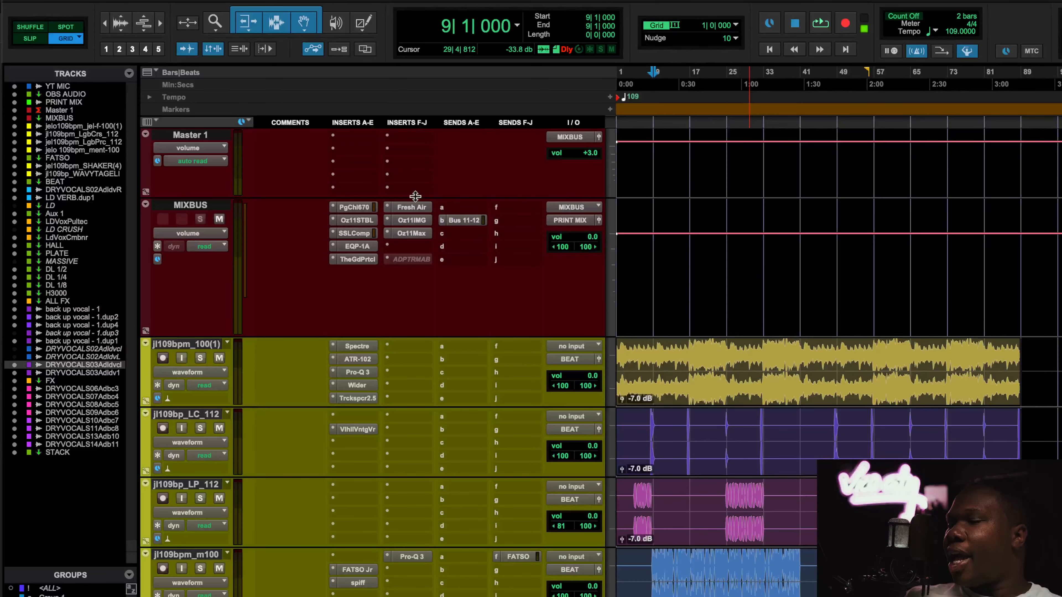
click(413, 223)
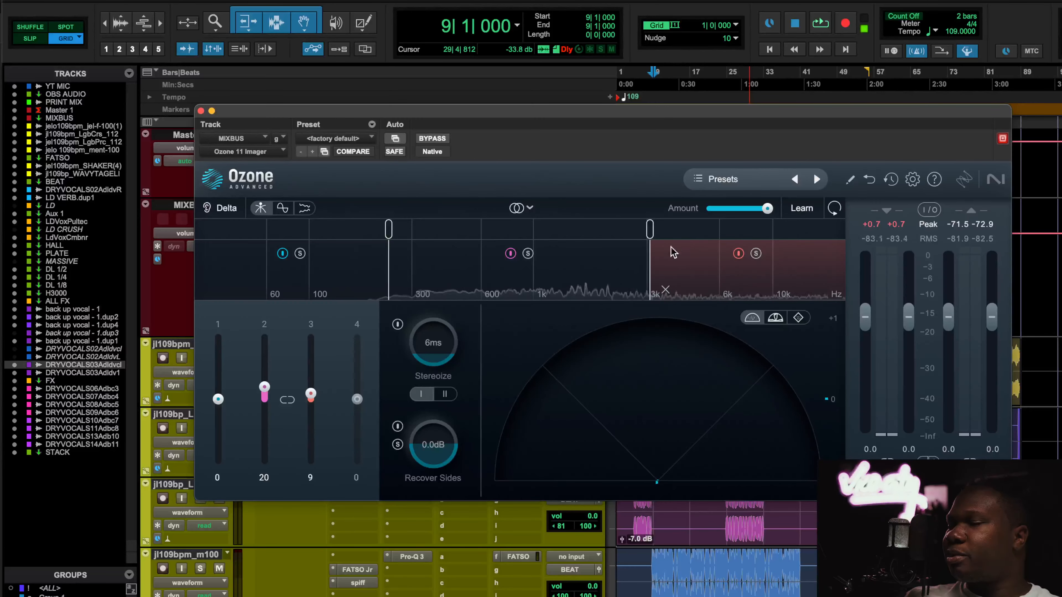
click(201, 111)
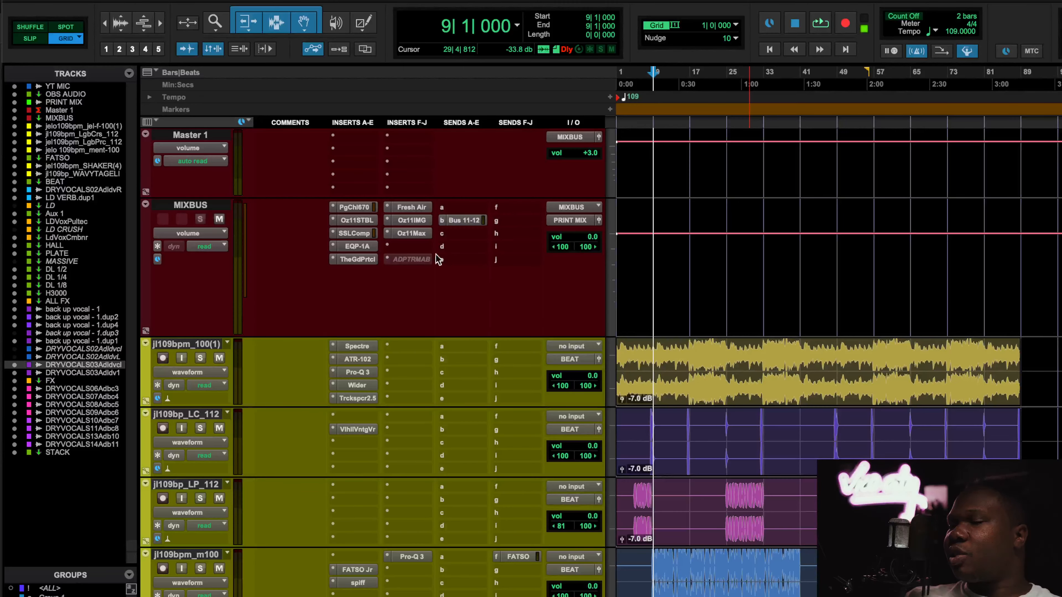
Bypass Fresh Air and the Ozone 11 Imager on MIXBUS and play the mix from bar 16
click(418, 211)
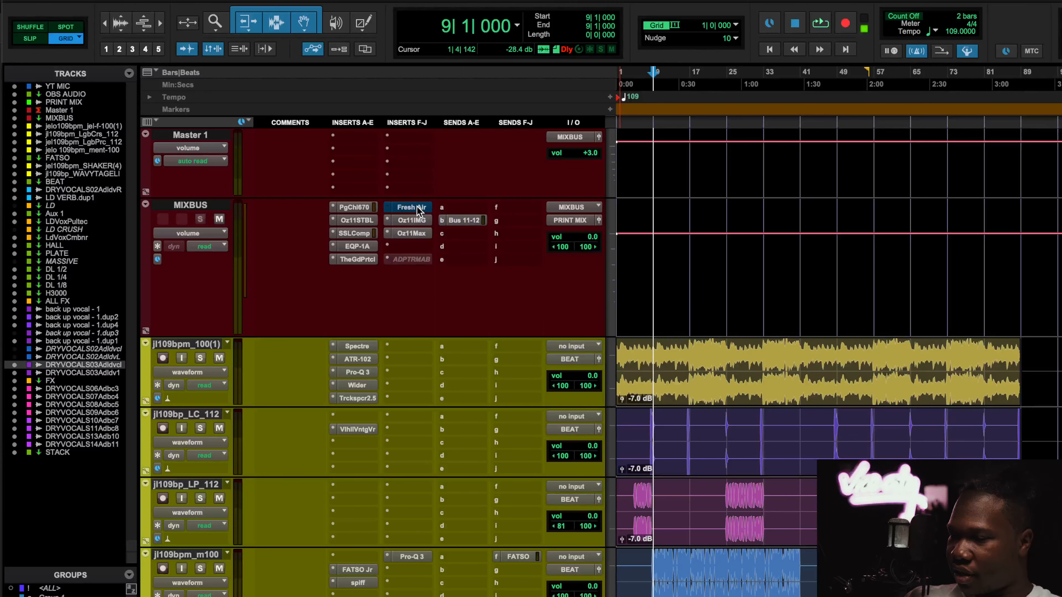
key(space)
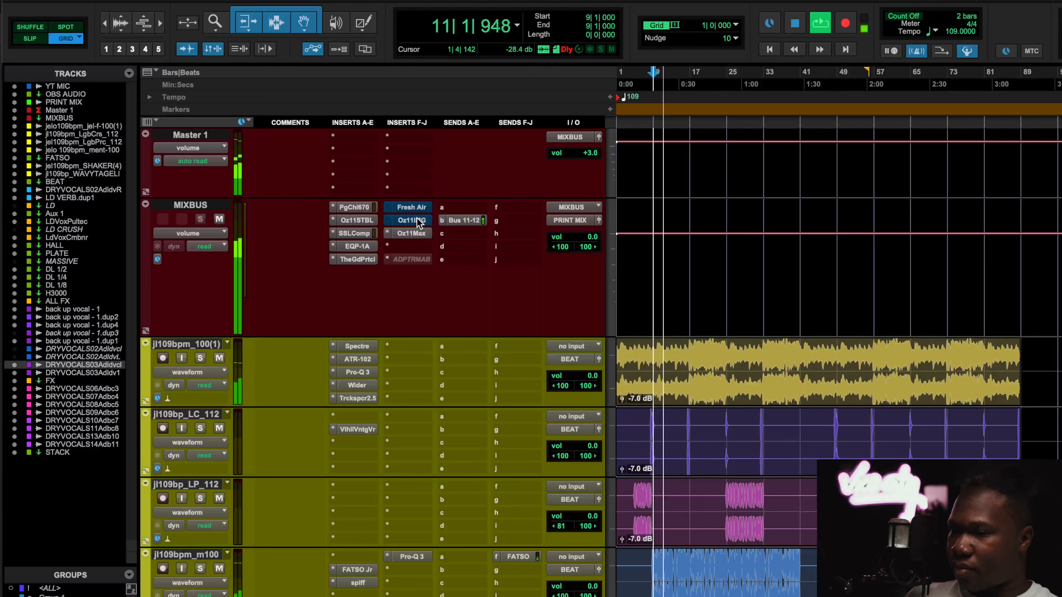
click(685, 91)
key(space)
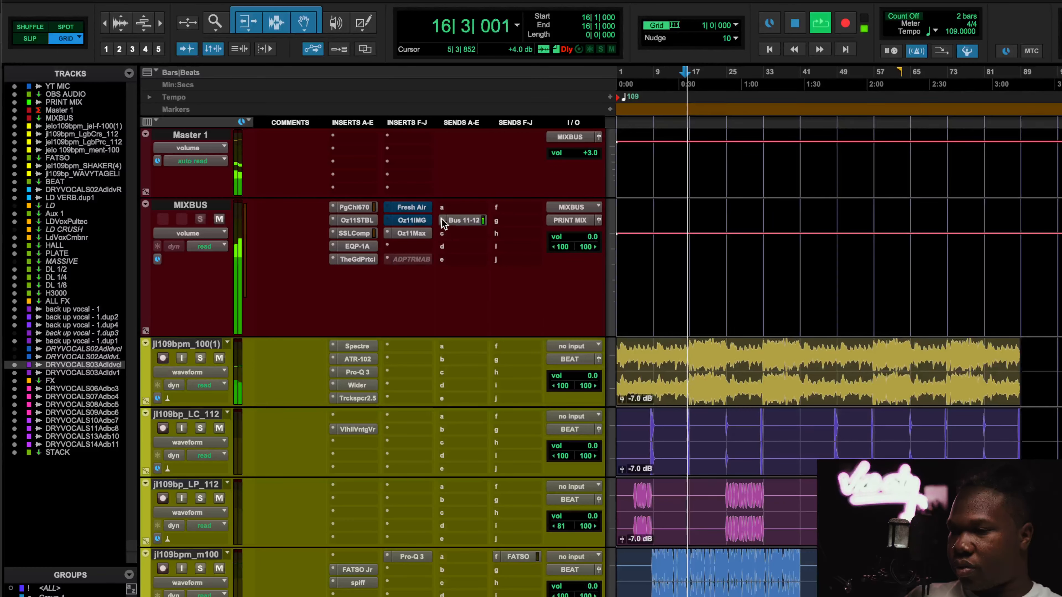
Reactivate Fresh Air on MIXBUS and compare the playing mix with the plug-in bypassed and active
click(416, 209)
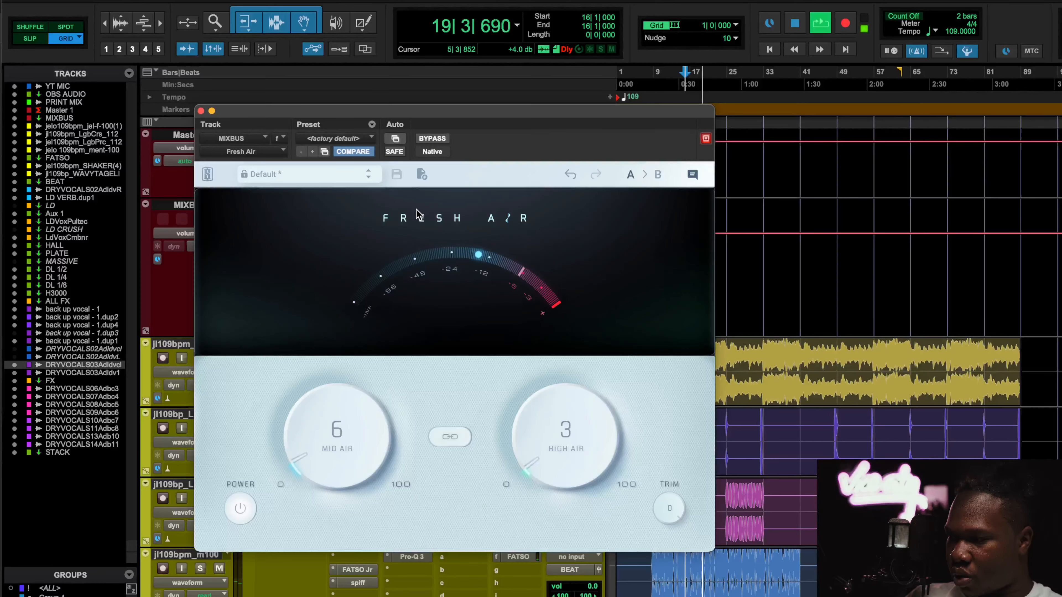
click(429, 139)
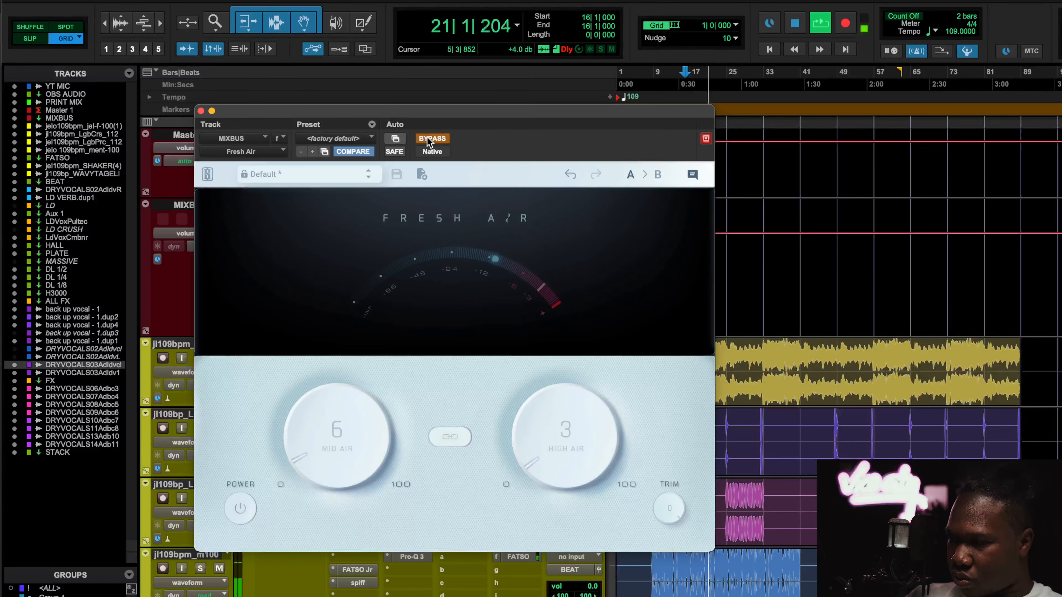
click(427, 139)
click(200, 110)
Audition the mix with the Ozone 11 Imager on MIXBUS and stop playback
click(414, 220)
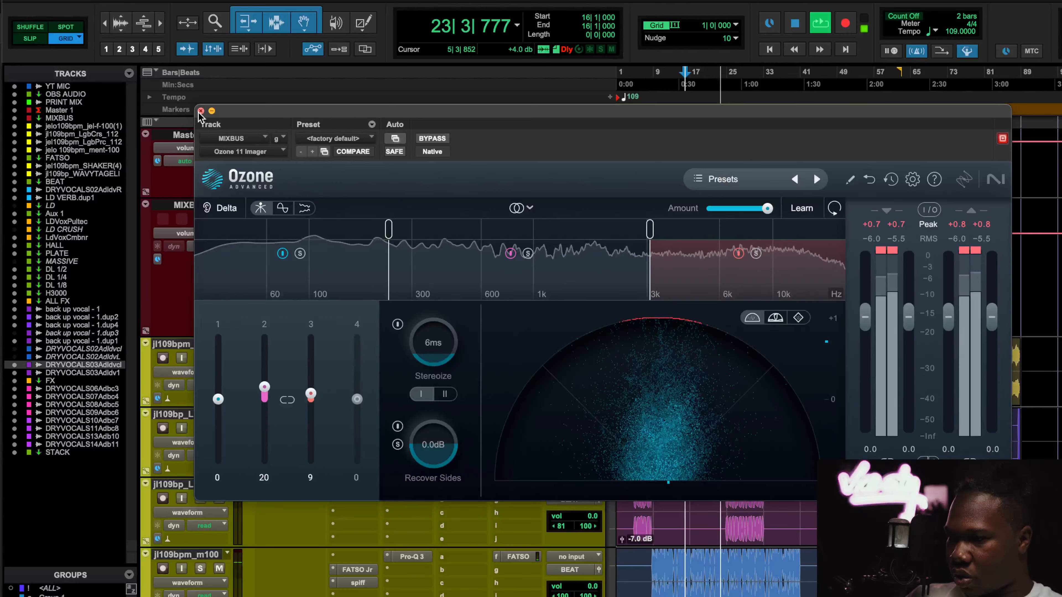
click(201, 111)
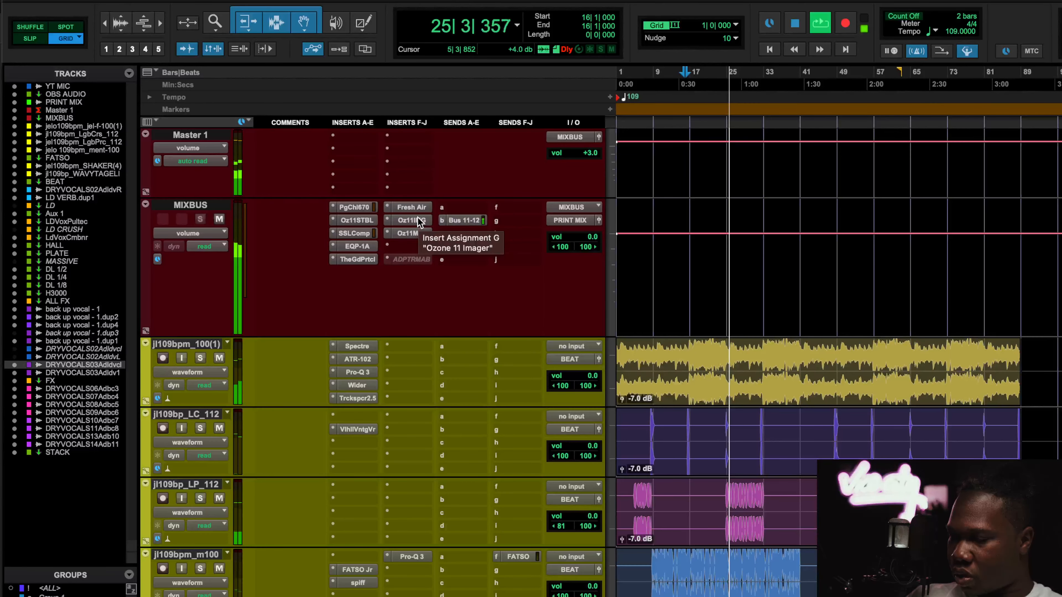
click(417, 220)
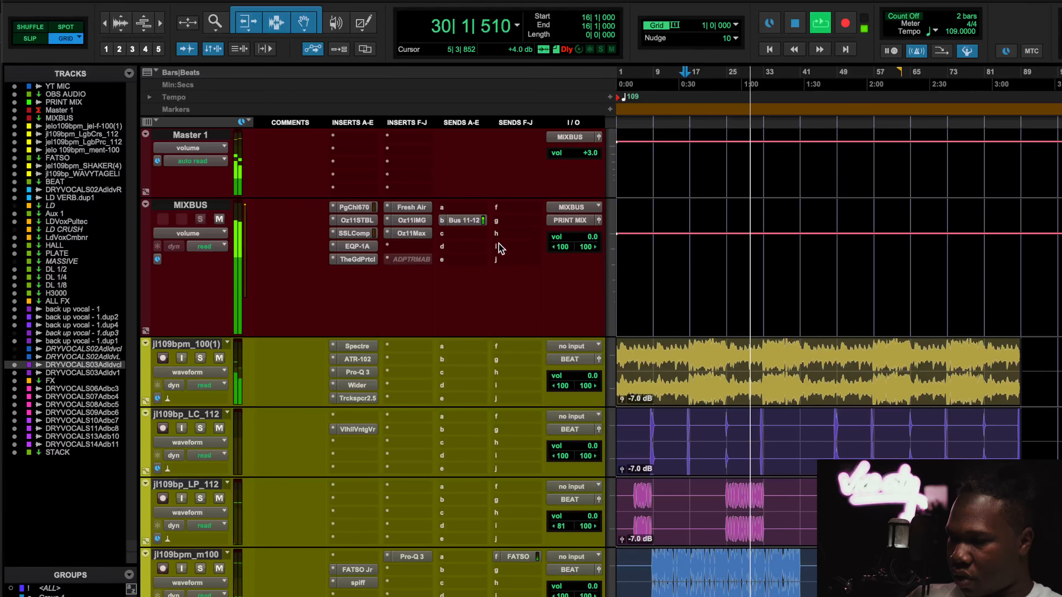
key(space)
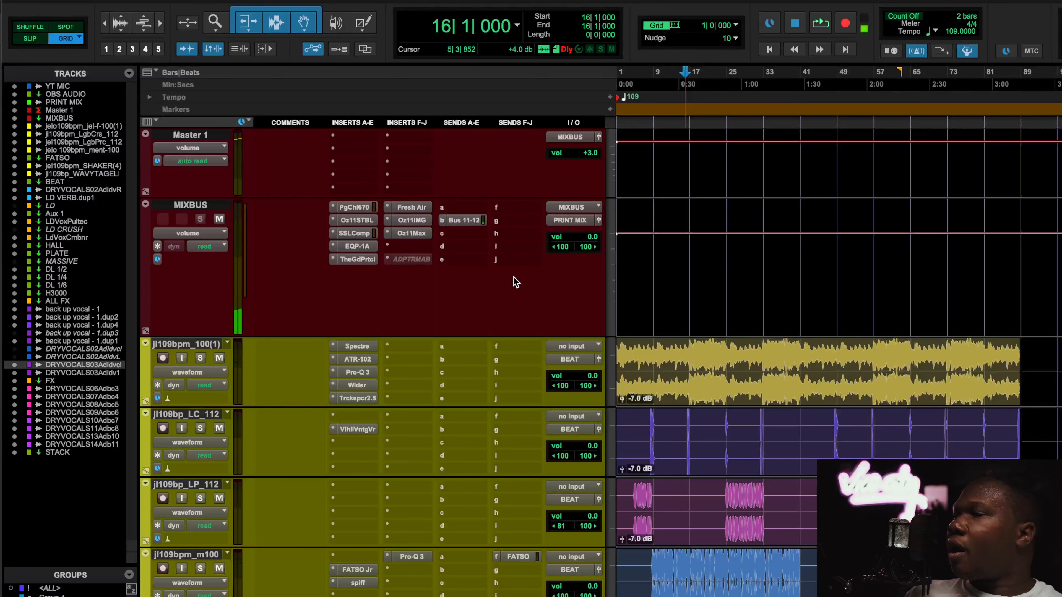
Locate the Aux 1 and LDVoxPultec tracks to view the lead vocal's plug-in chain
scroll(519, 387, down, 15)
scroll(518, 387, up, 8)
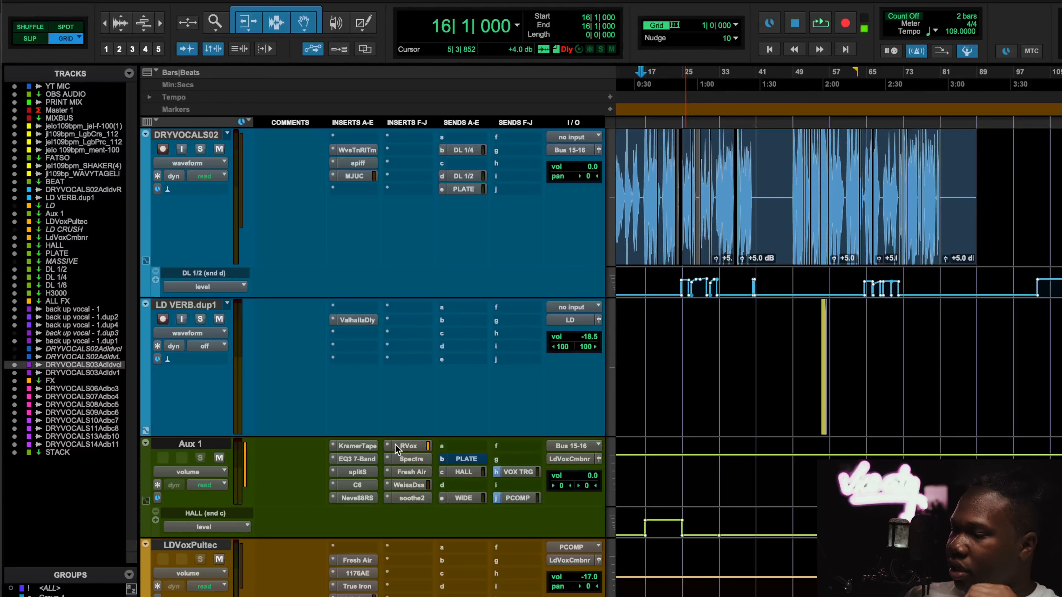
scroll(411, 469, down, 3)
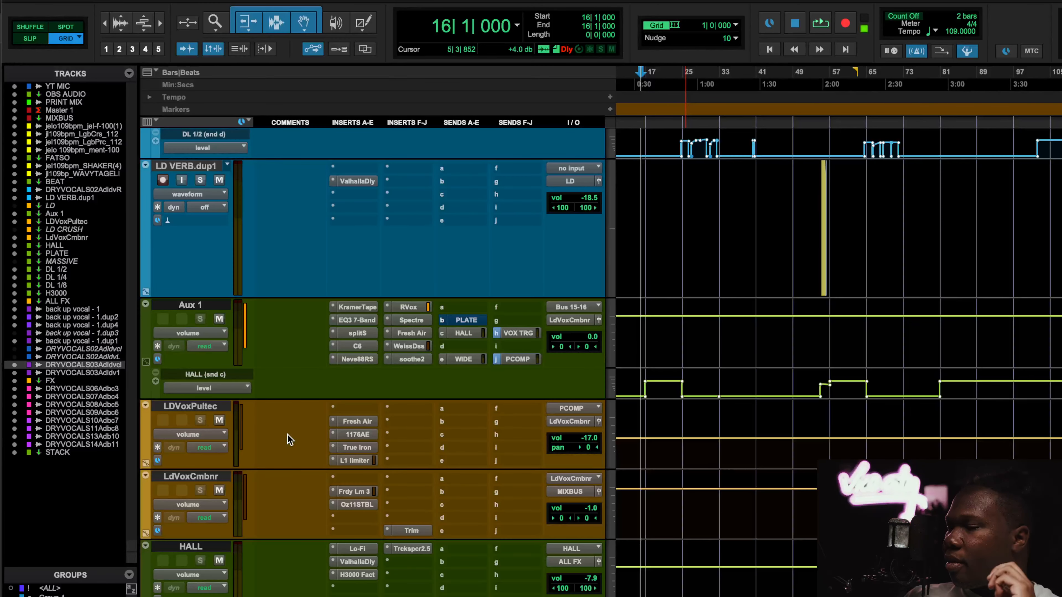
Insert the stereo Maag EQ4 in an empty insert slot on the LdVoxCmbnr track
scroll(465, 302, down, 3)
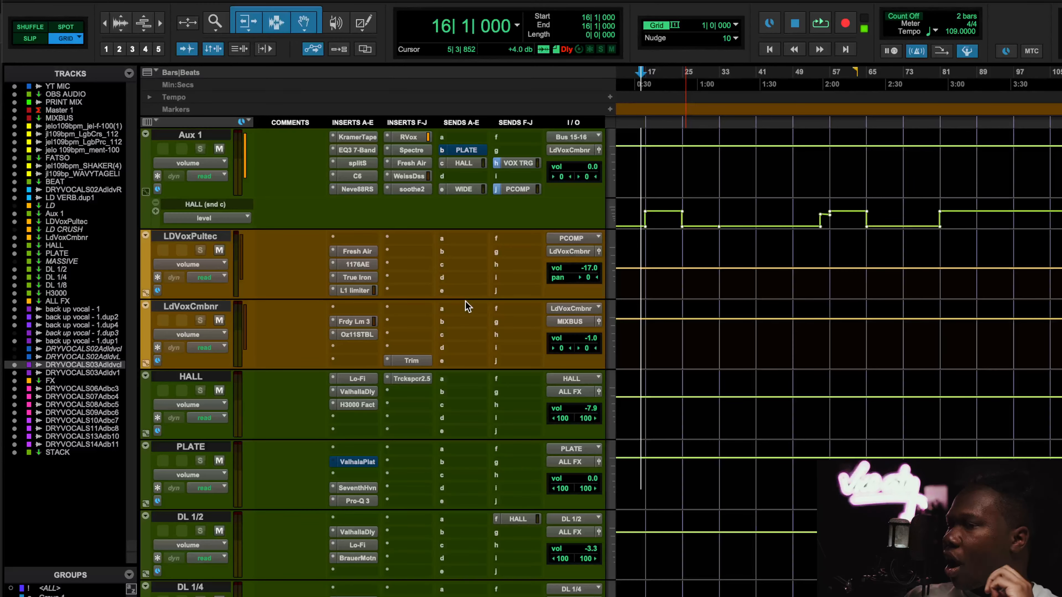
click(379, 309)
key(Escape)
click(355, 346)
text(maa)
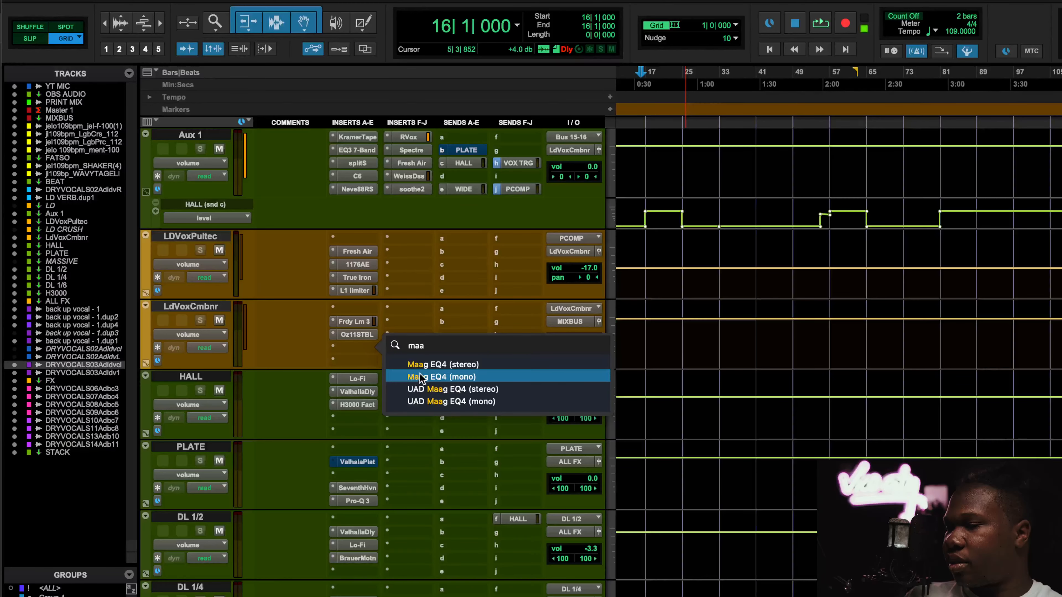
click(434, 366)
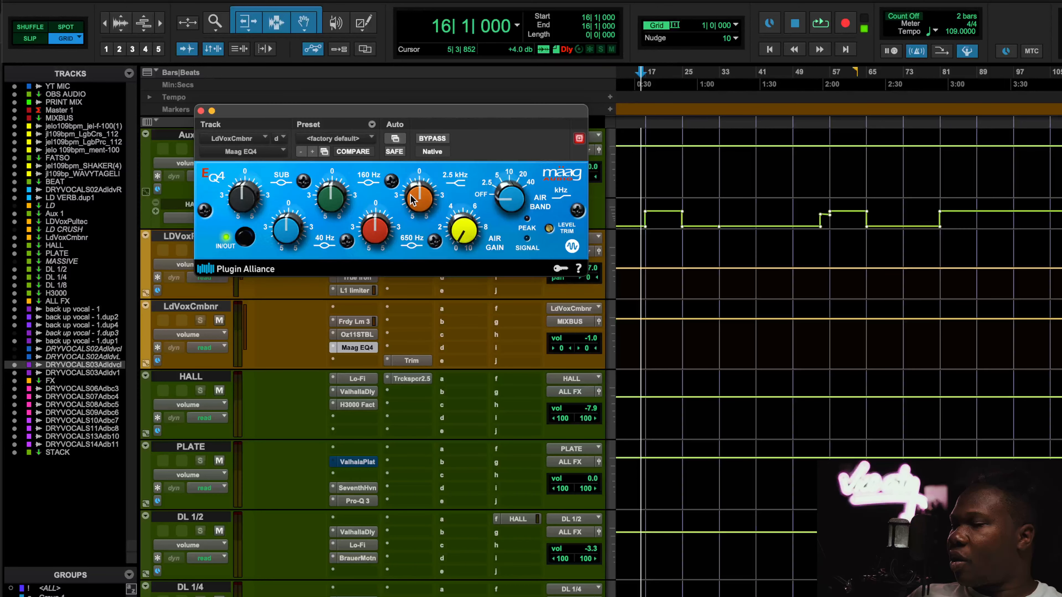
Set the Maag EQ4's air band to 10 kHz and raise its air gain to about 1
drag(519, 210, 509, 174)
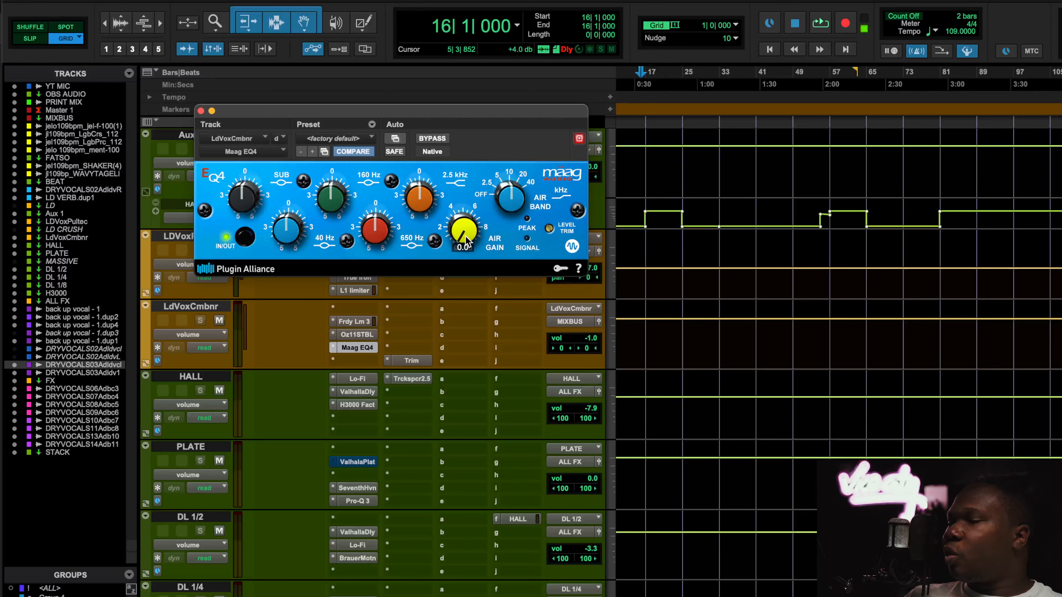
mouse_move(466, 242)
mouse_down()
mouse_move(480, 205)
mouse_move(460, 247)
mouse_up()
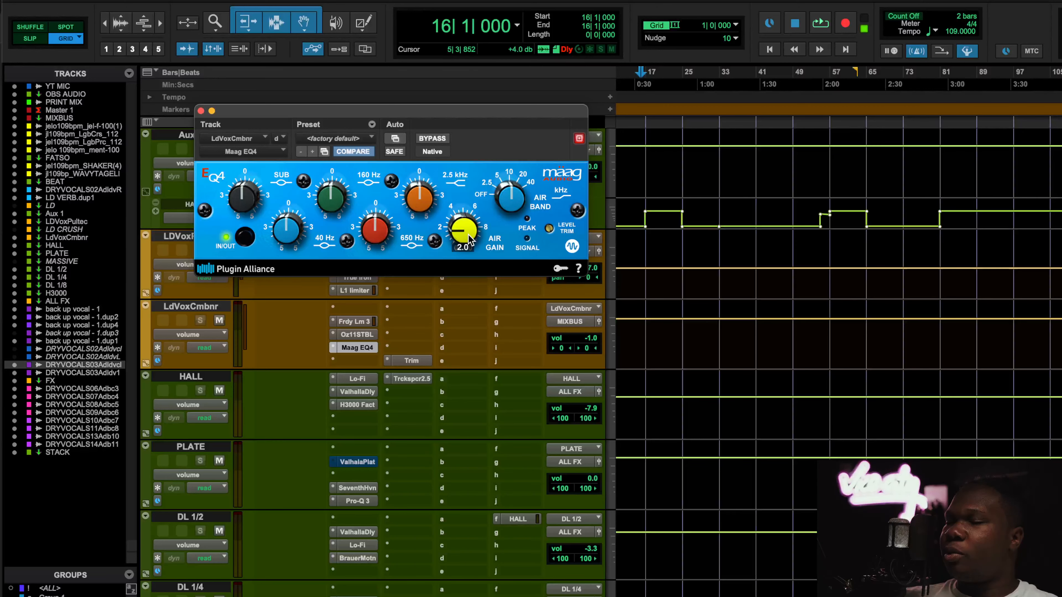
mouse_move(455, 233)
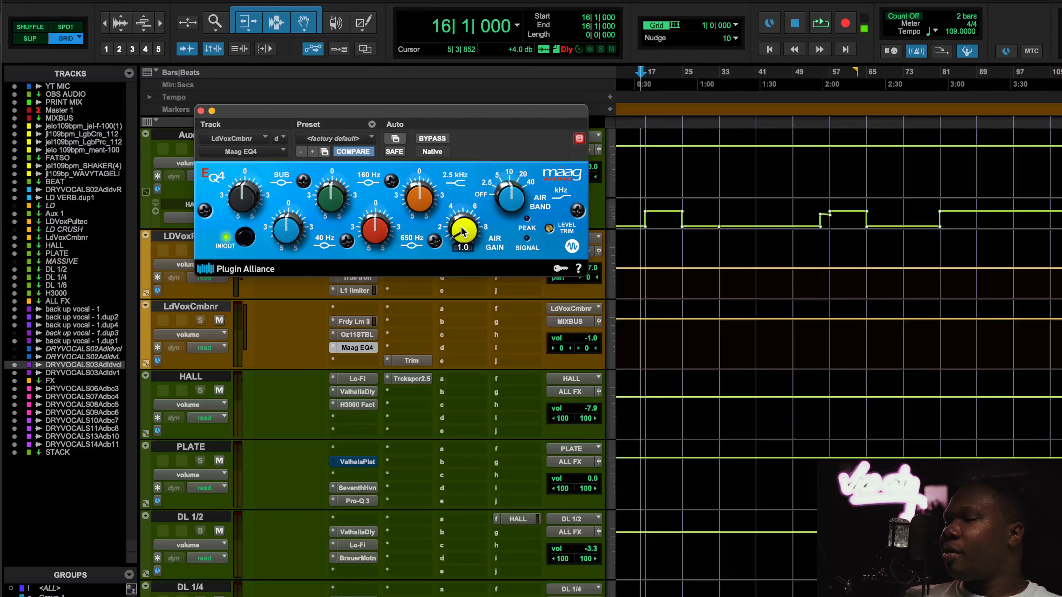
drag(462, 234, 463, 237)
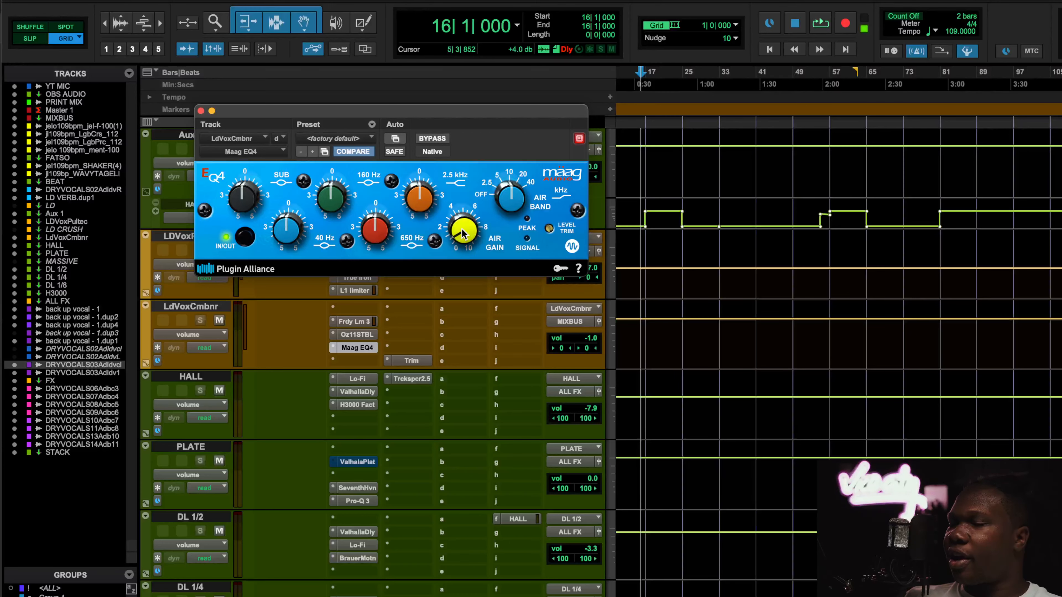
Insert the stereo Ozone 11 Imager on LdVoxCmbnr directly after the Maag EQ4
click(368, 361)
click(383, 306)
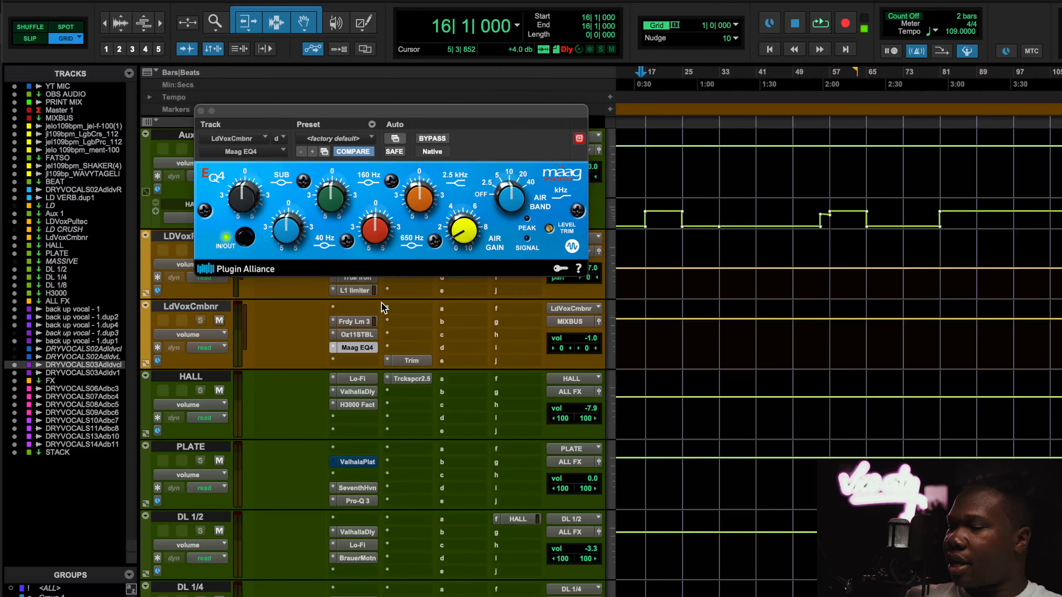
text(ozo)
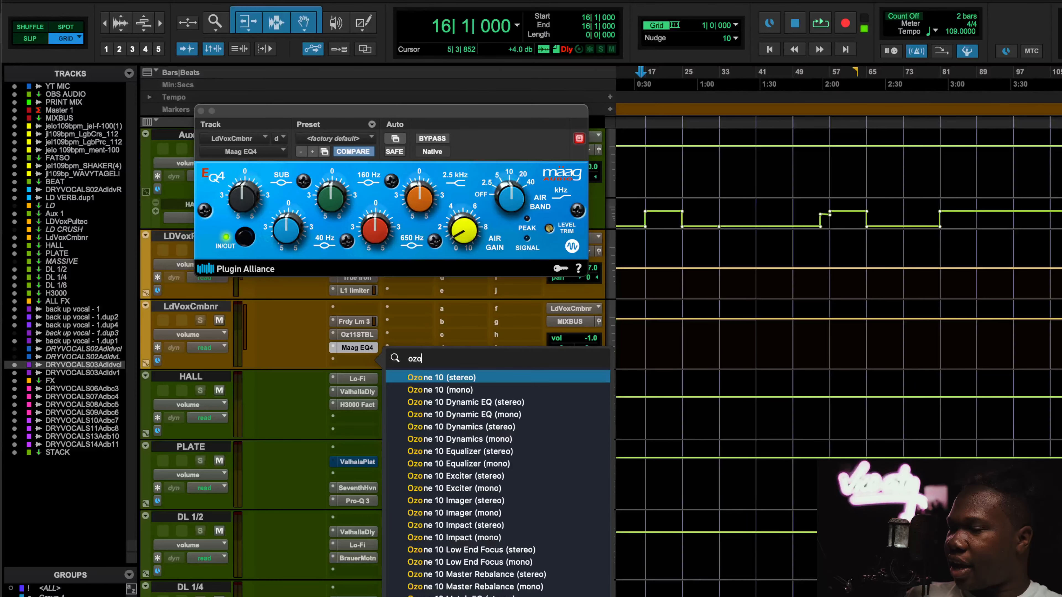
text(ne 11 ima)
key(Down)
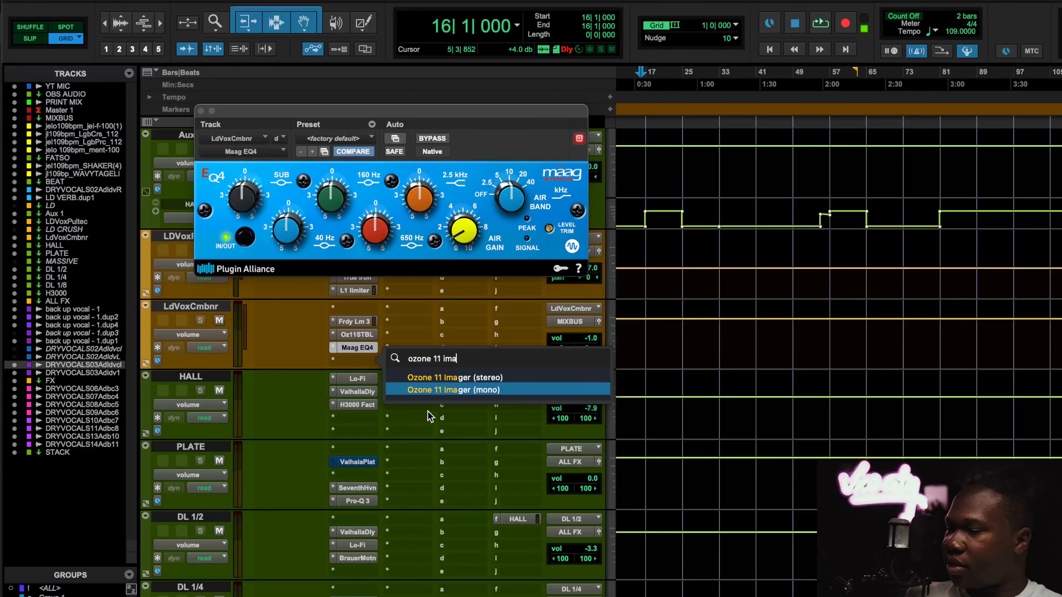
click(460, 378)
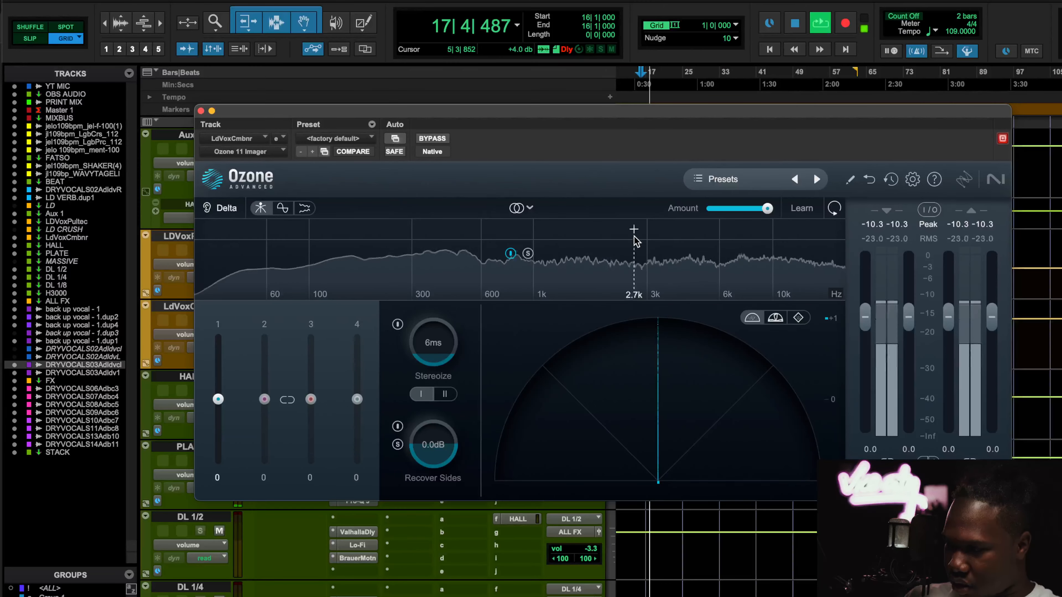
Split the Imager into two bands with a learned crossover and widen the high band to 14
click(600, 233)
click(800, 212)
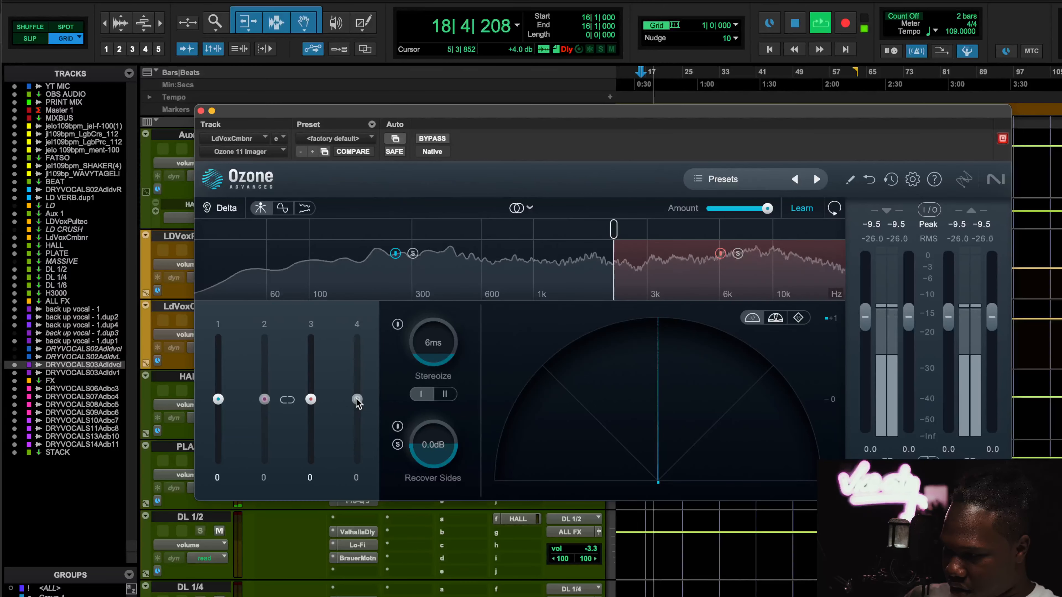
click(201, 111)
Stop playback and lower the Maag EQ4's air band frequency on LdVoxCmbnr to 2.5 kHz
click(356, 348)
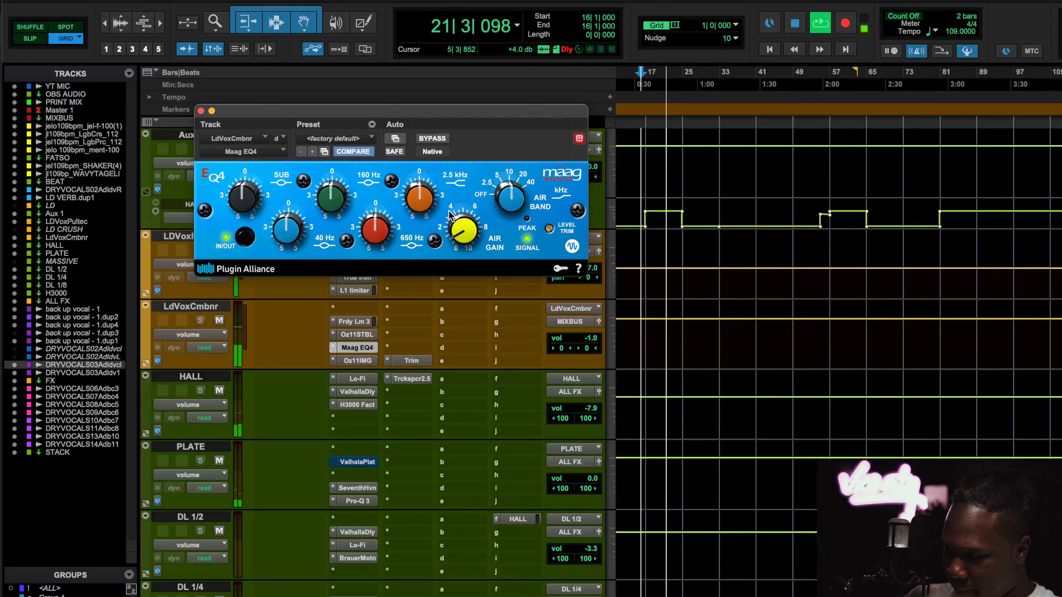
key(space)
drag(509, 191, 504, 204)
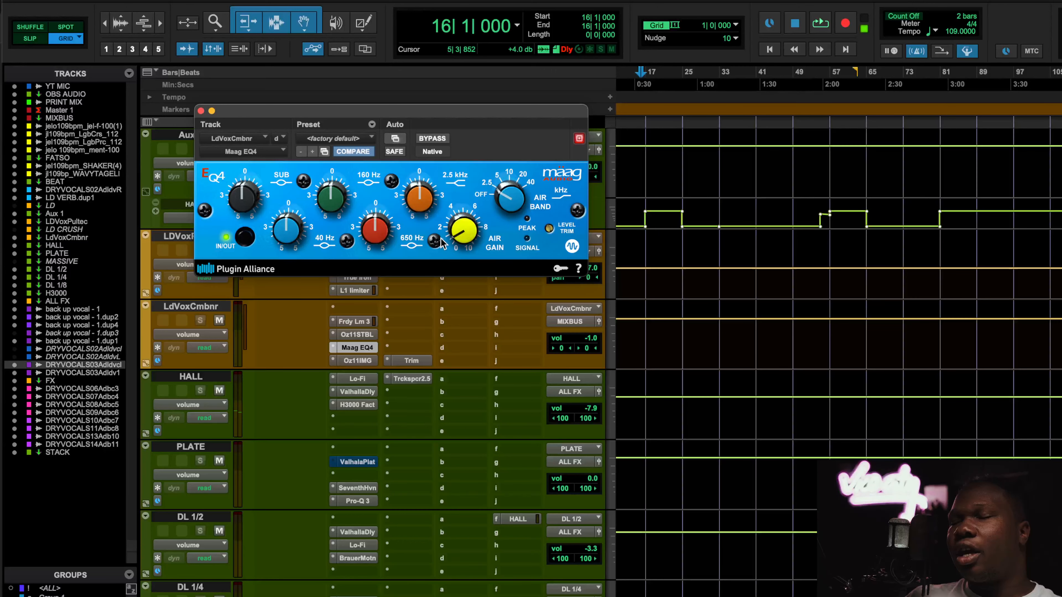
Review the Ozone 11 Imager and Maag EQ4 settings on LdVoxCmbnr and play the mix from bar 16
click(362, 358)
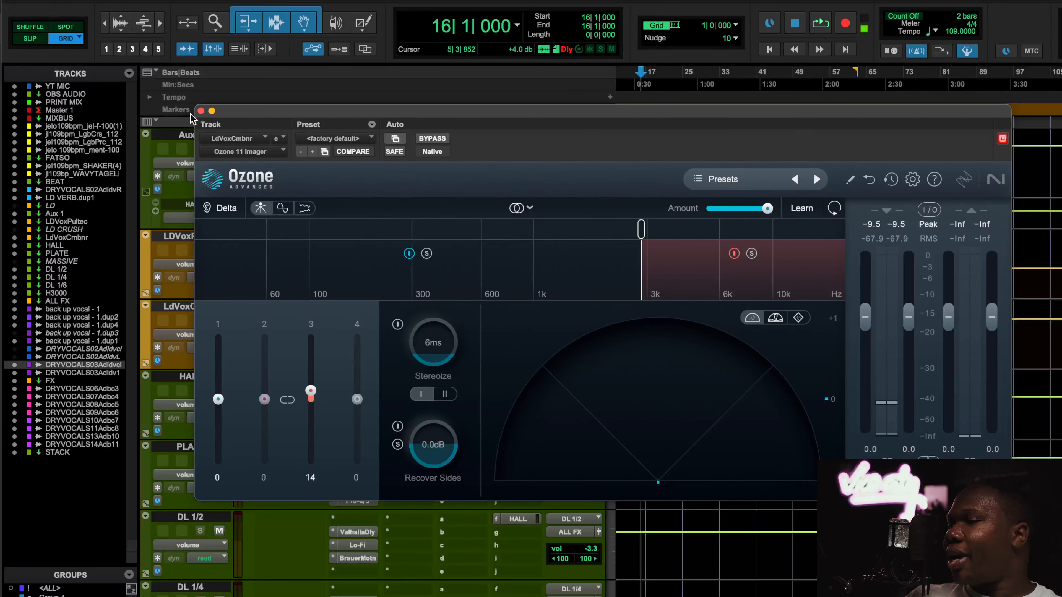
click(201, 111)
click(357, 351)
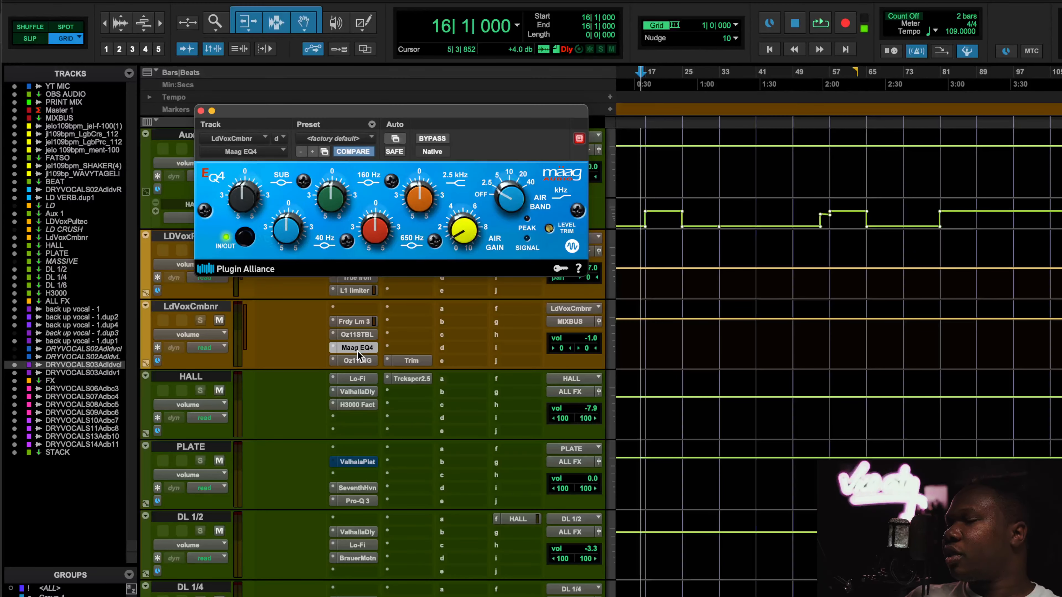
key(space)
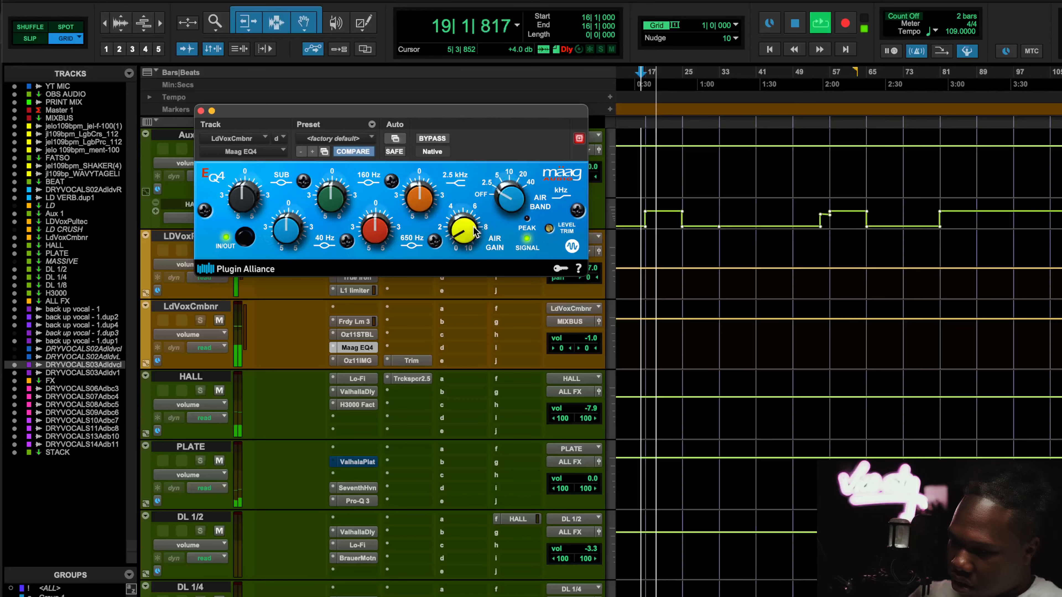
Move the Ozone 11 Imager's crossover on LdVoxCmbnr to 2.5 kHz during playback
click(358, 358)
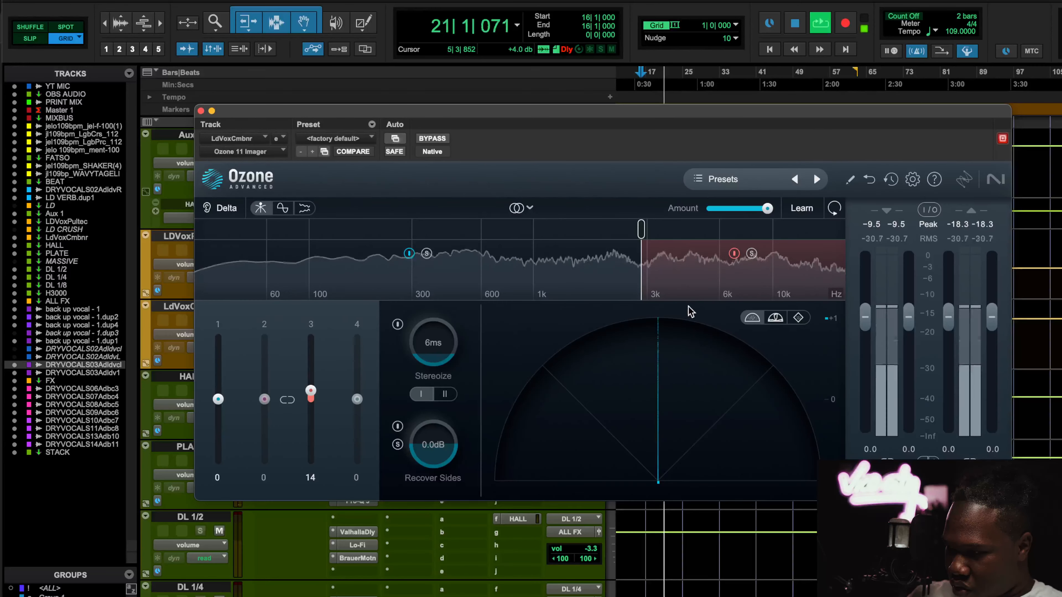
drag(640, 228, 626, 229)
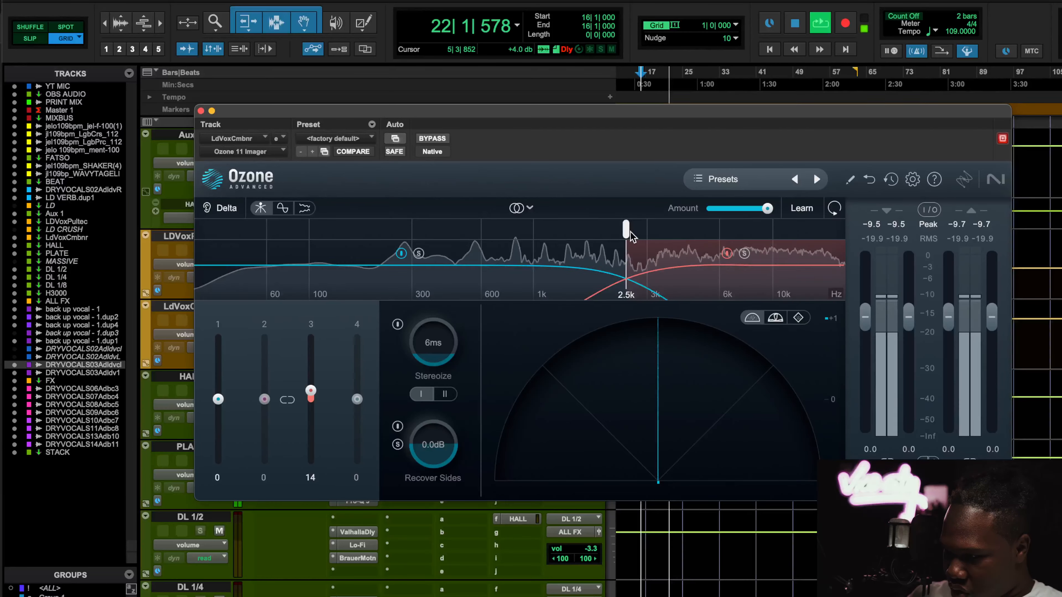
click(200, 110)
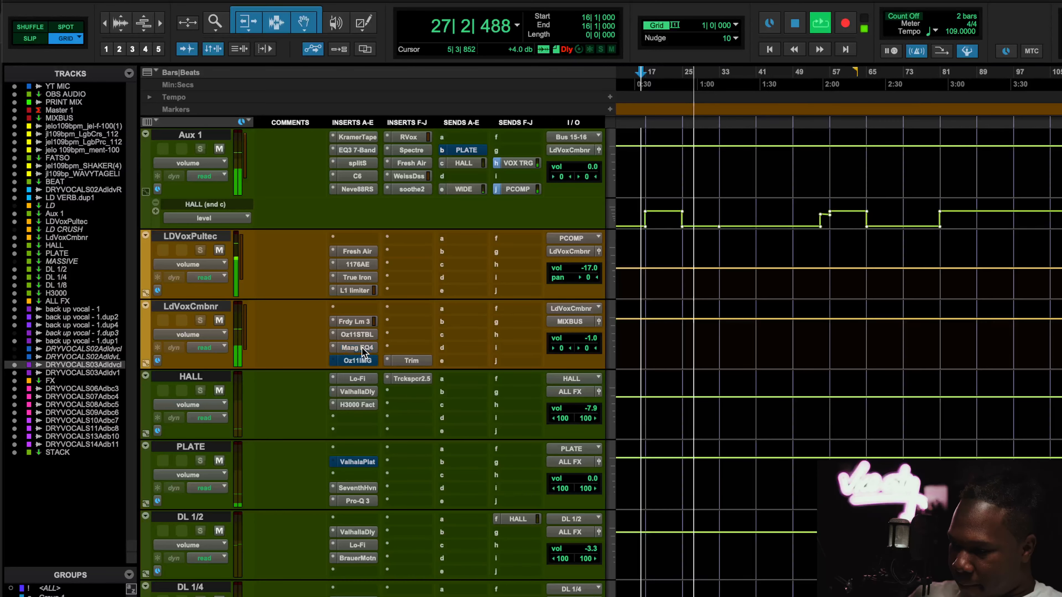
Reactivate the bypassed Ozone 11 Imager on LdVoxCmbnr to compare the vocal, and stop playback
click(362, 361)
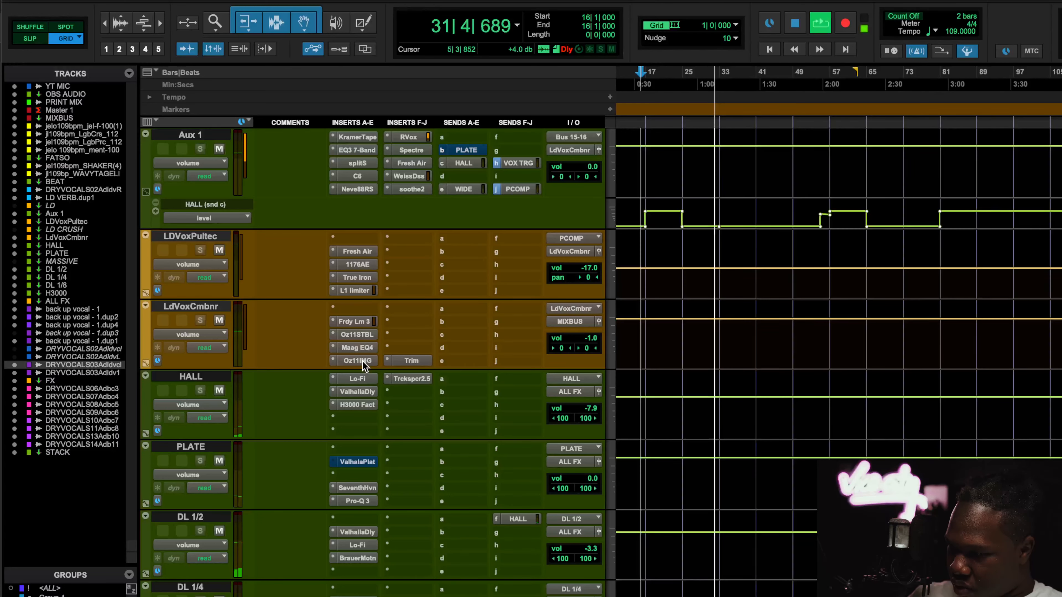
key(space)
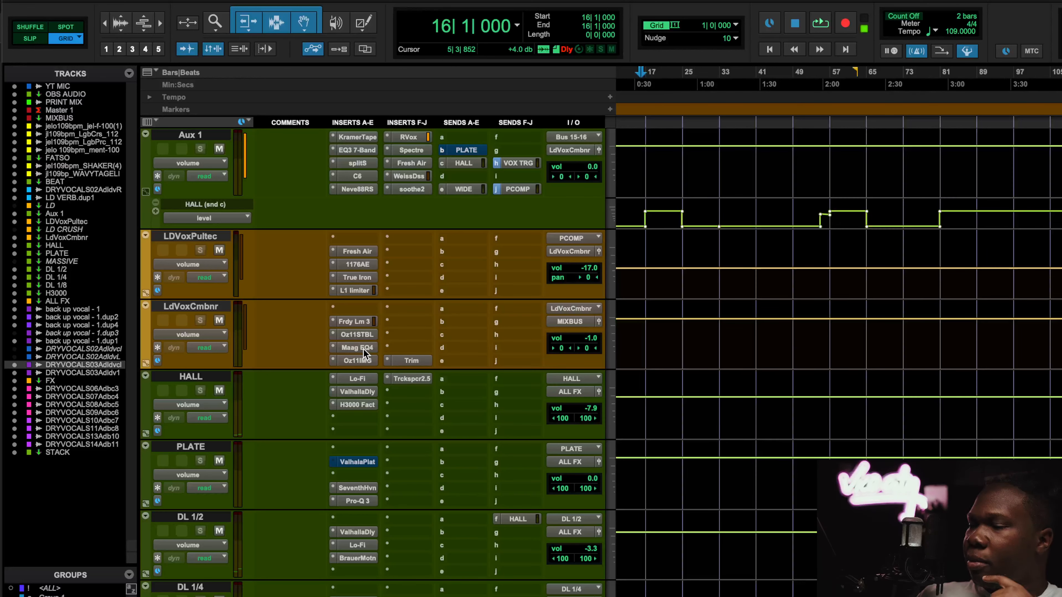
Review the Maag EQ4's air settings and the Imager's band widths on LdVoxCmbnr, and return to the DRYVOCALS02 track
click(363, 349)
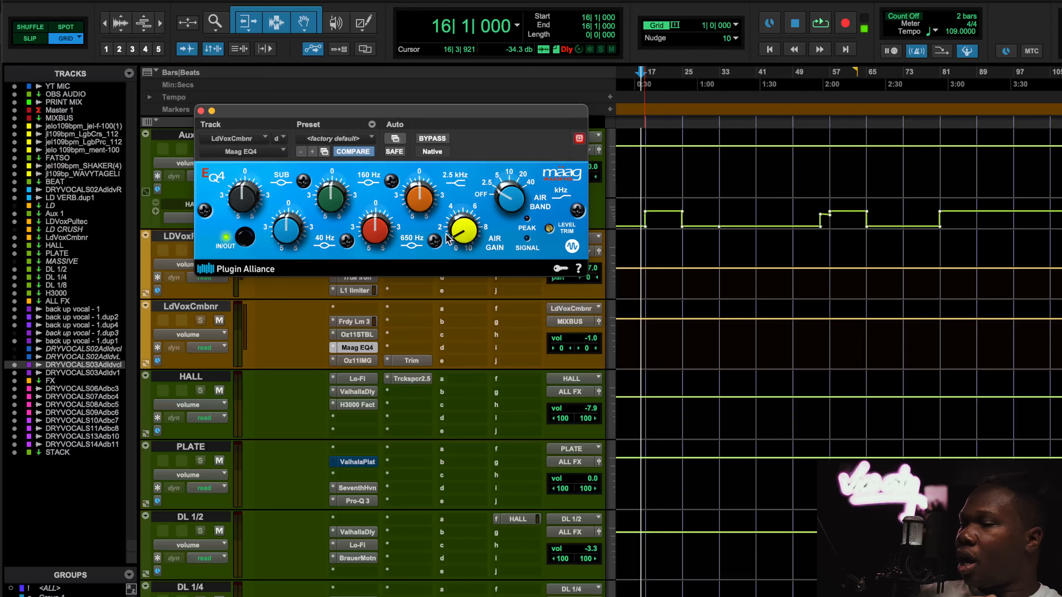
mouse_move(463, 235)
mouse_down()
mouse_move(467, 205)
mouse_move(467, 256)
mouse_up()
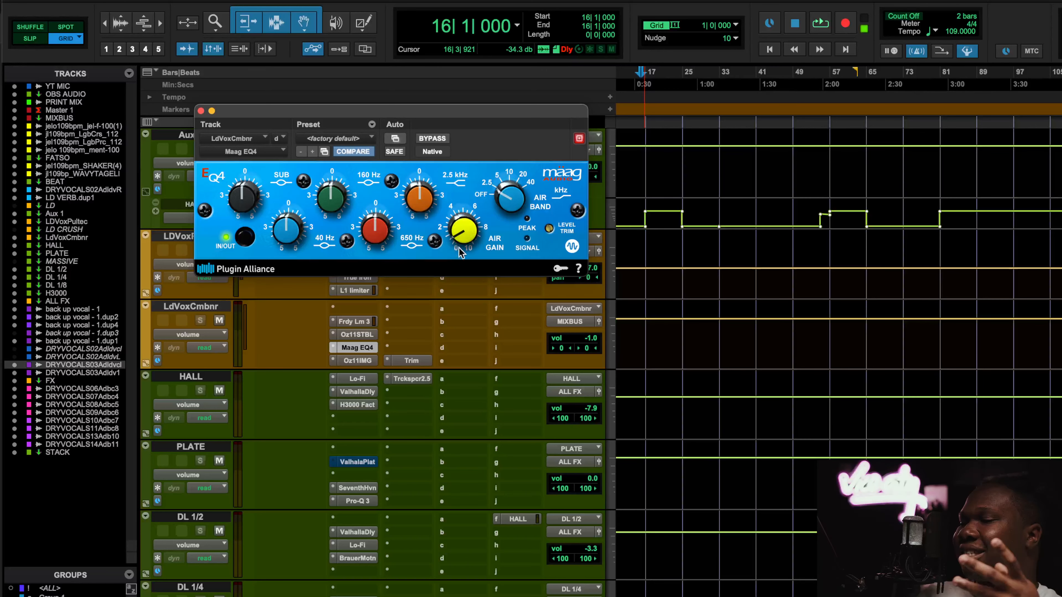
click(353, 361)
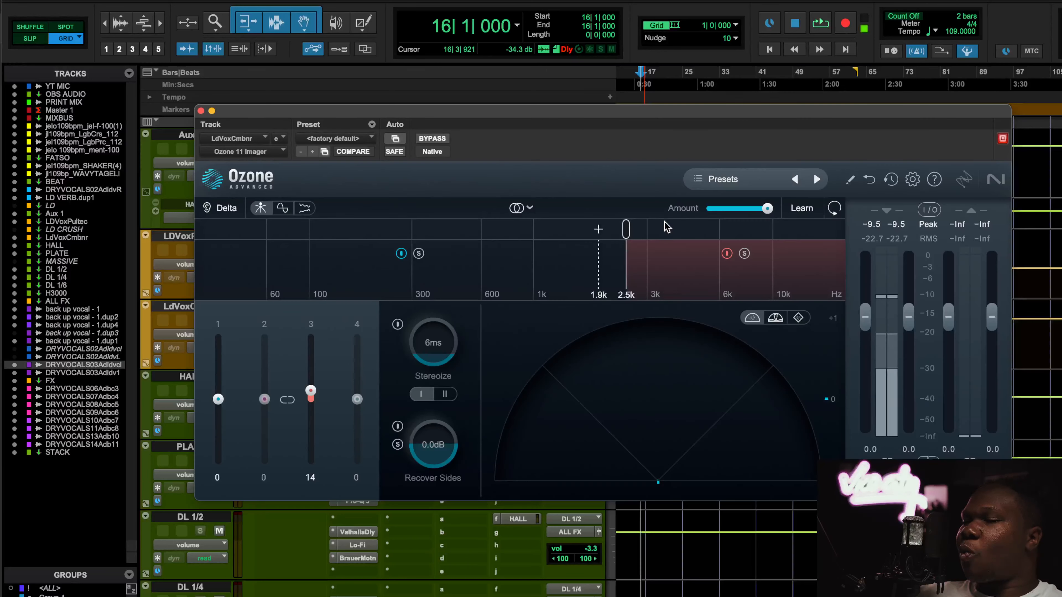
click(201, 111)
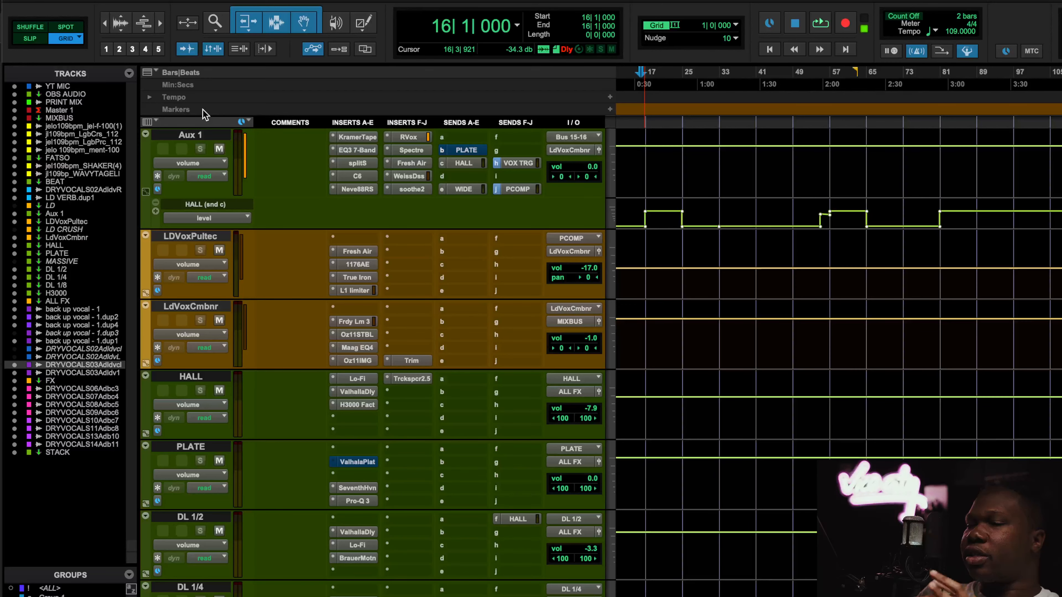
click(357, 351)
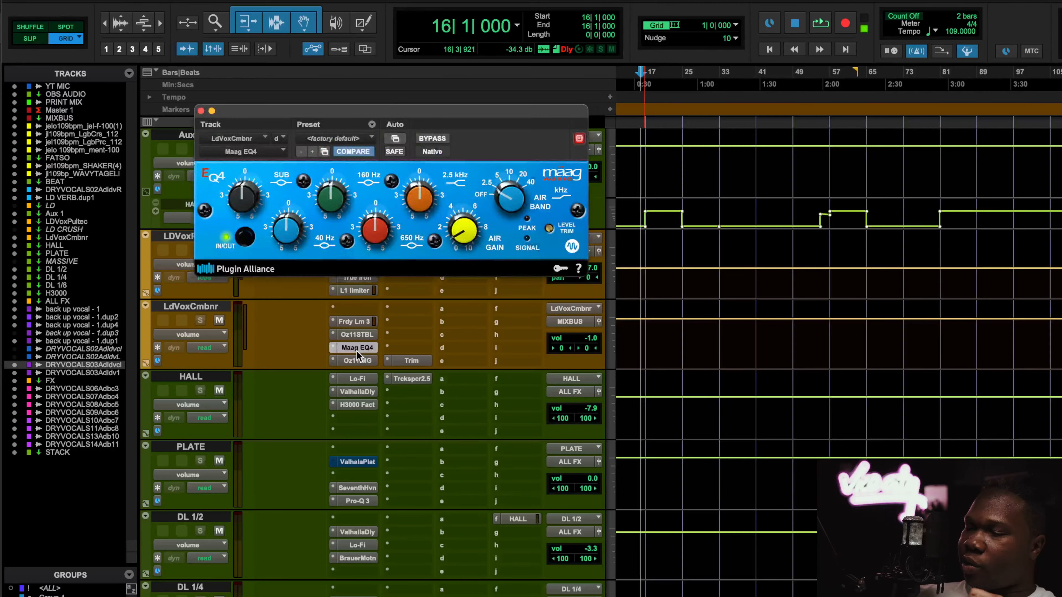
click(357, 350)
scroll(332, 313, up, 15)
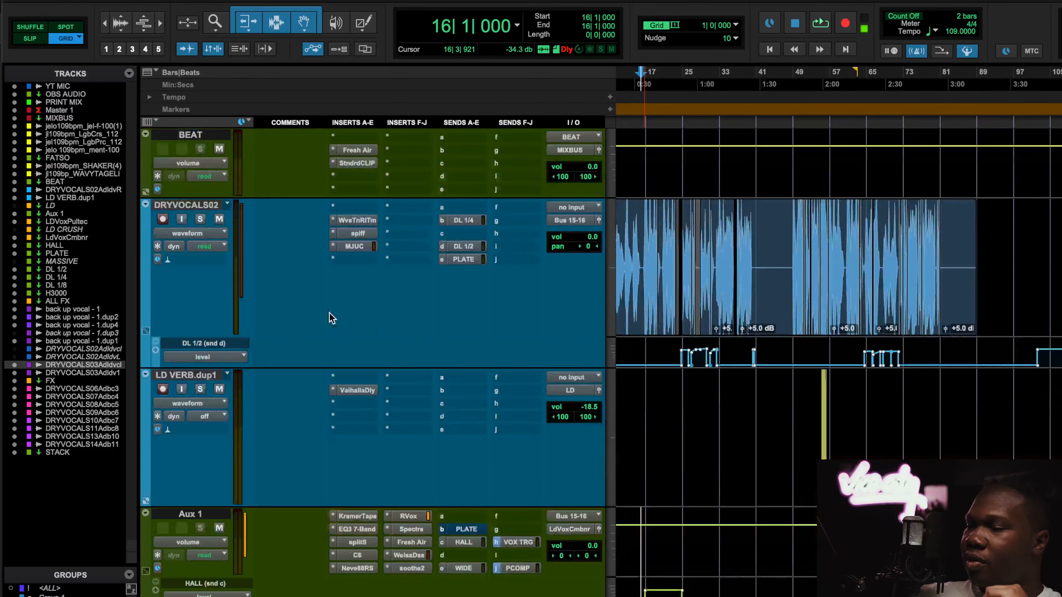